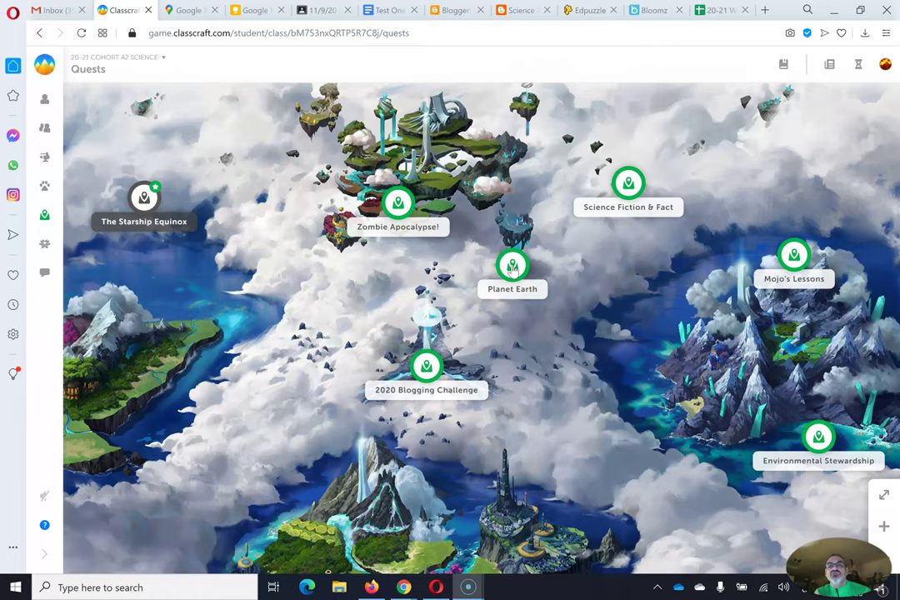
Step: Open the Planet Earth quest, look through the orbital photos in its Introduction, and close the Introduction
{"action": "left_click", "coordinate": [512, 267]}
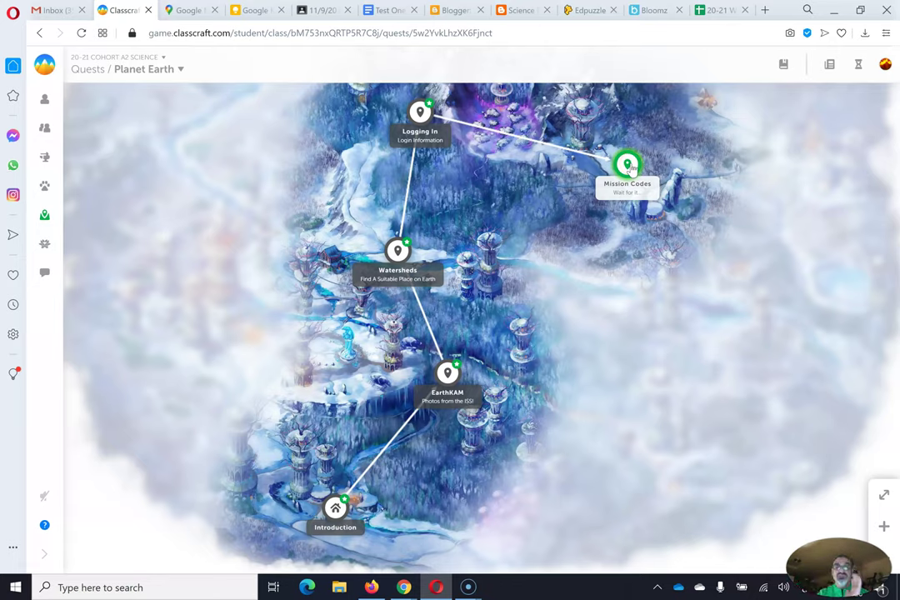
{"action": "left_click", "coordinate": [335, 508]}
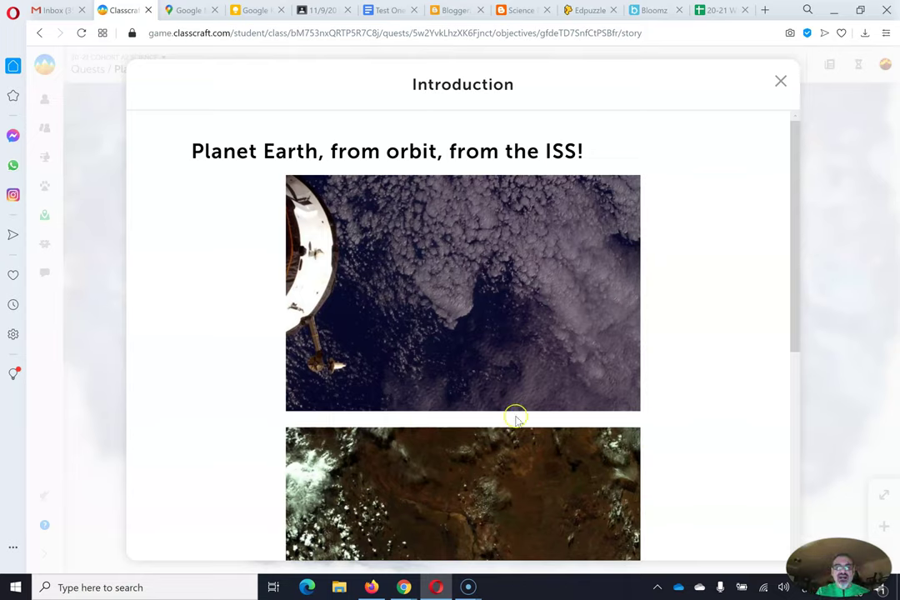
{"action": "scroll", "coordinate": [484, 310], "scroll_direction": "down", "scroll_amount": 4}
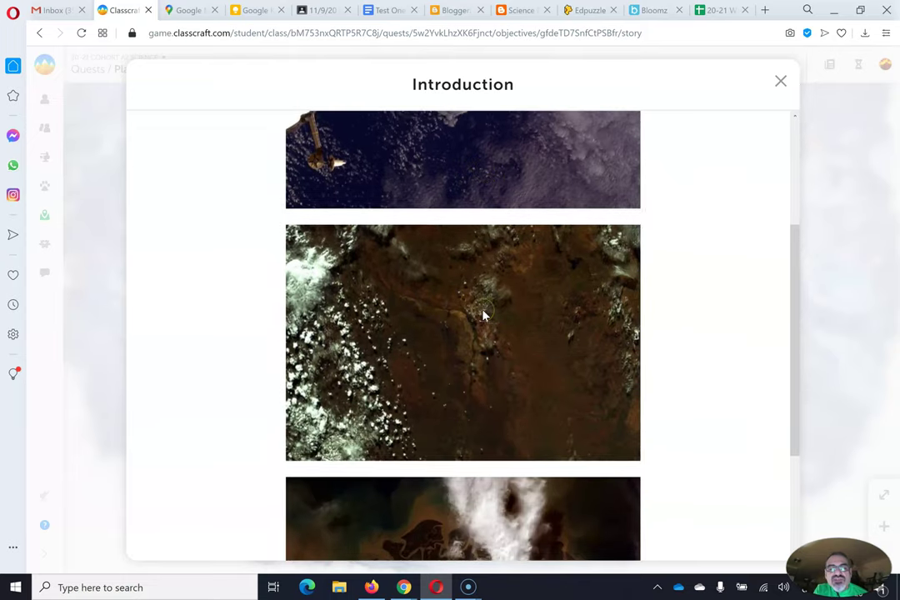
{"action": "scroll", "coordinate": [485, 315], "scroll_direction": "down", "scroll_amount": 2}
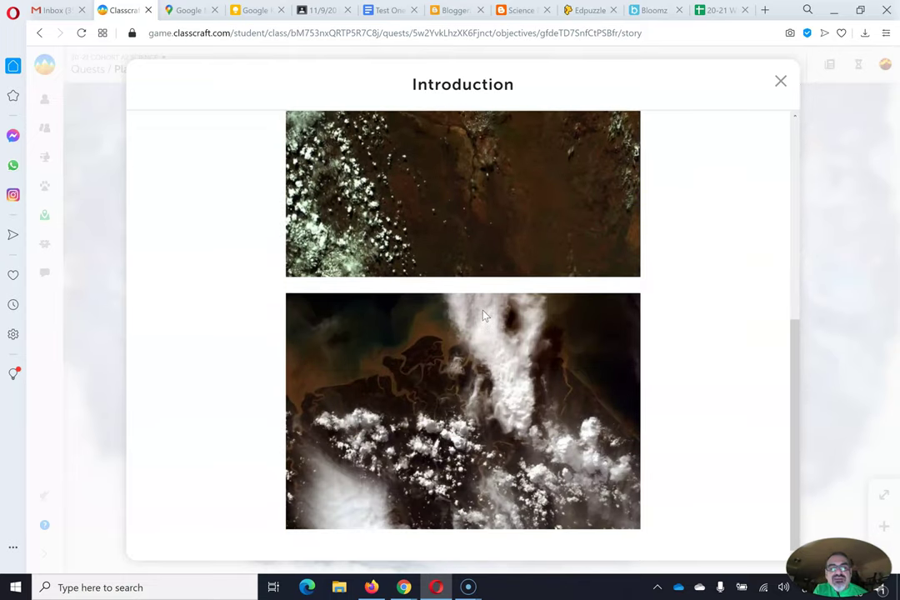
{"action": "scroll", "coordinate": [515, 312], "scroll_direction": "up", "scroll_amount": 5}
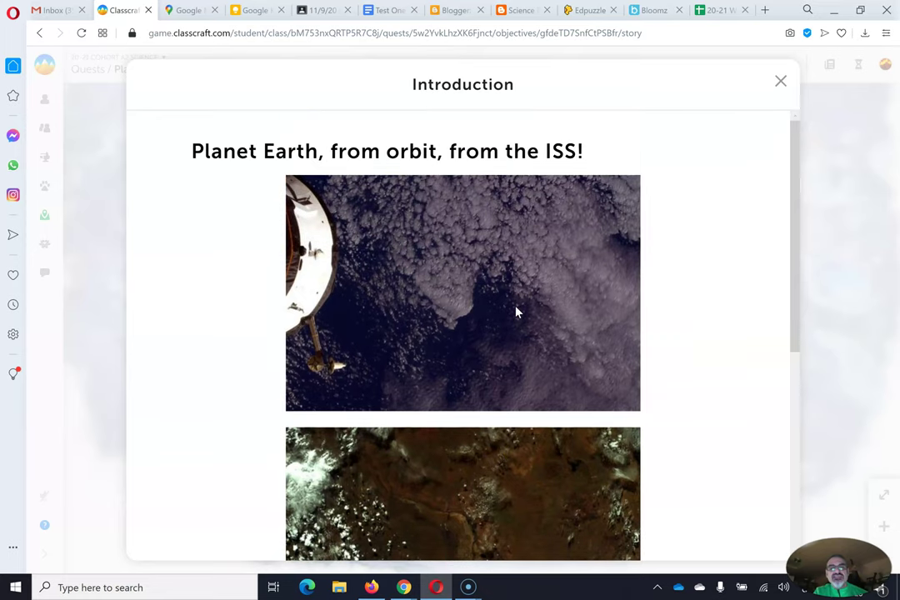
{"action": "scroll", "coordinate": [583, 254], "scroll_direction": "down", "scroll_amount": 6}
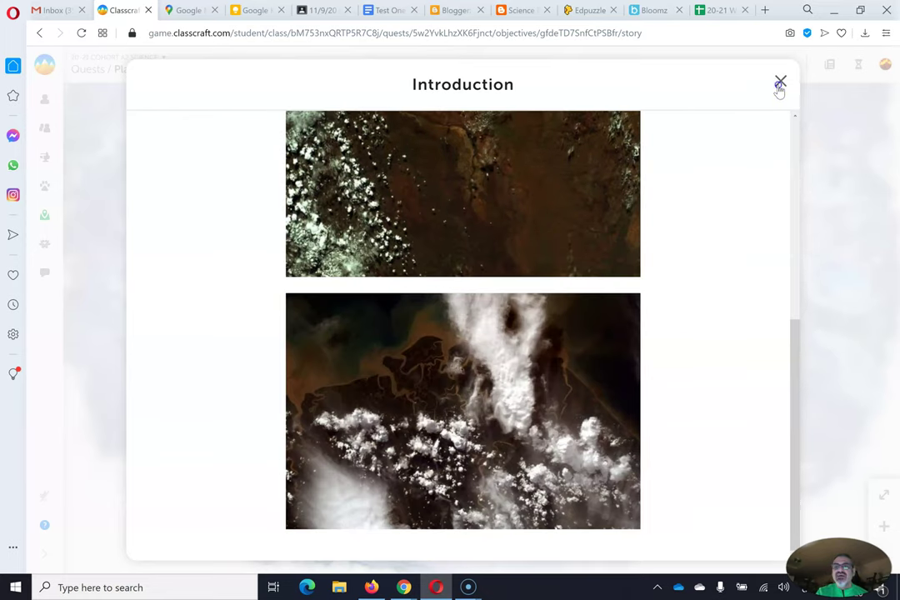
{"action": "left_click", "coordinate": [780, 83]}
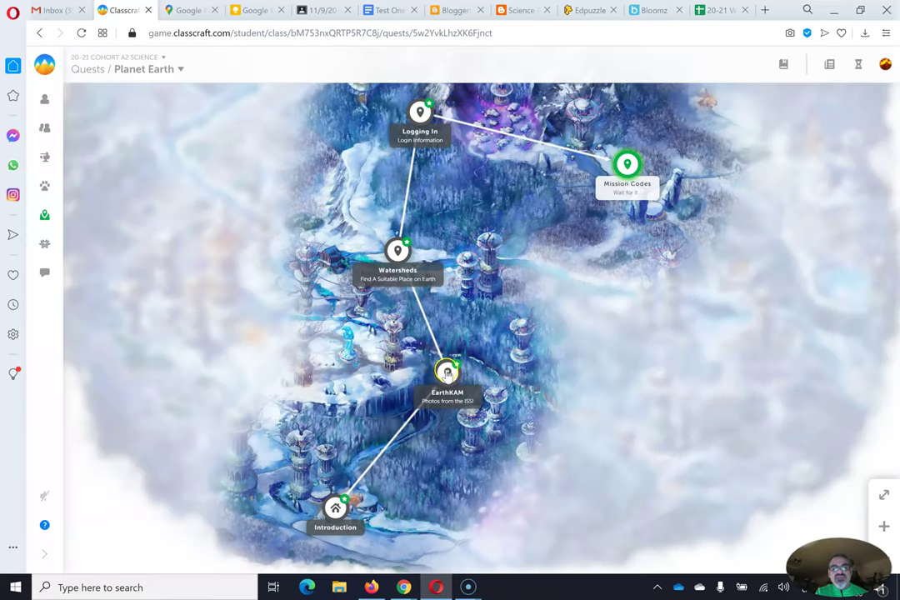
Step: Open the EarthKAM objective and review its story page with the Mission 72 banner and ISS time-lapse video
{"action": "left_click", "coordinate": [447, 373]}
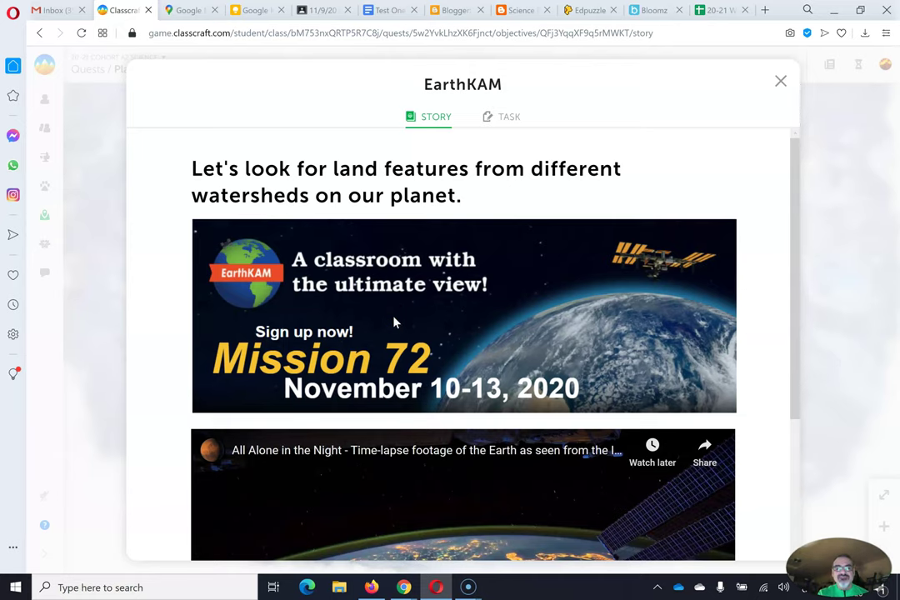
{"action": "scroll", "coordinate": [395, 323], "scroll_direction": "down", "scroll_amount": 3}
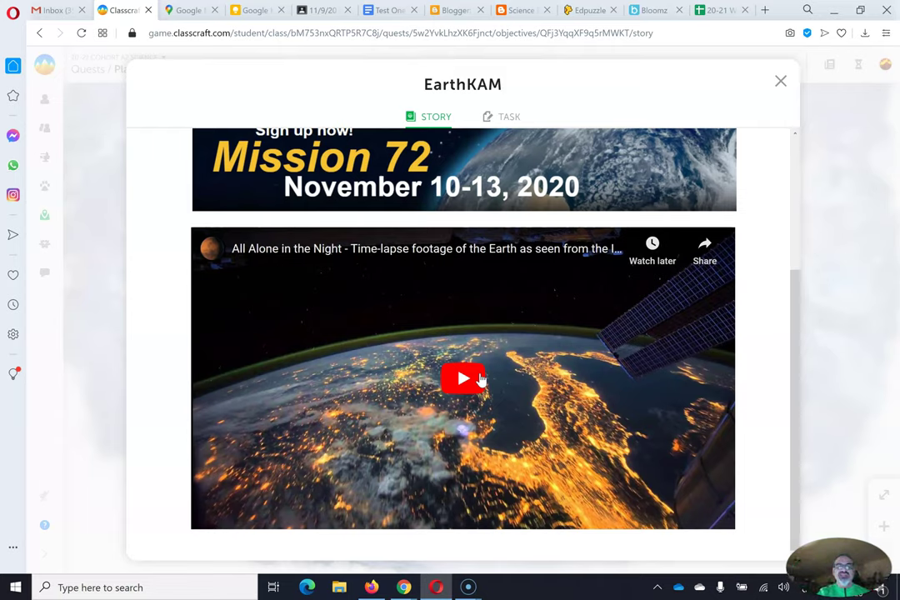
{"action": "left_click", "coordinate": [502, 362]}
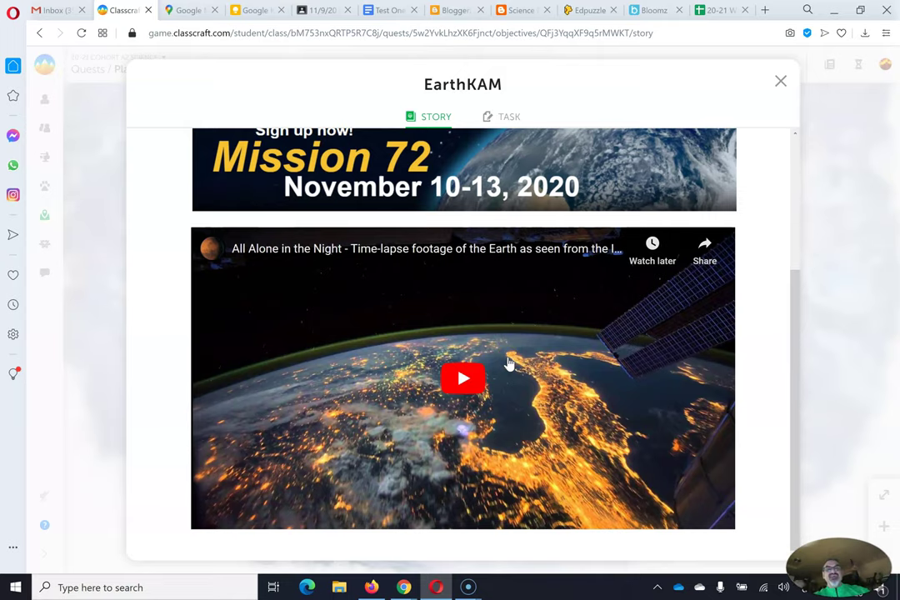
{"action": "left_click", "coordinate": [519, 342]}
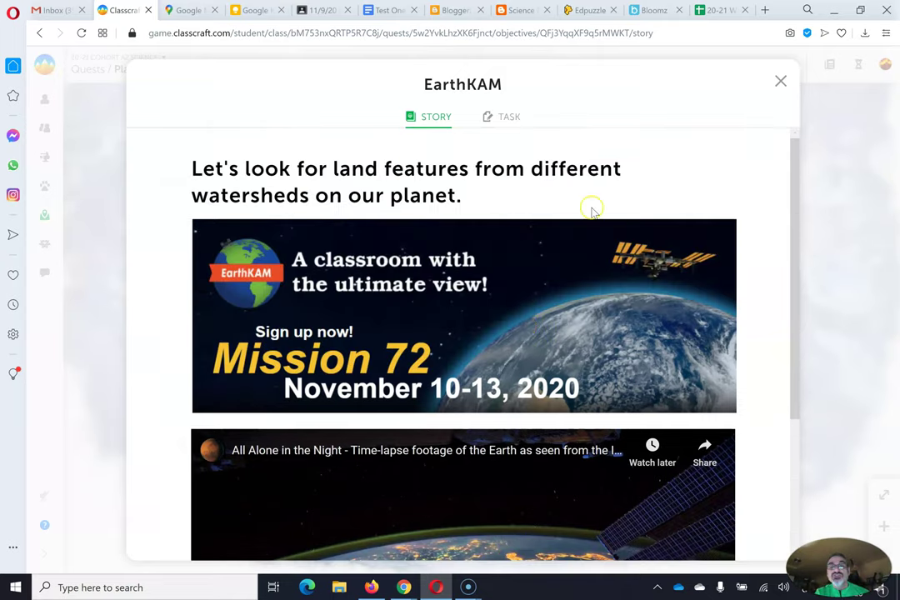
{"action": "left_click", "coordinate": [509, 164]}
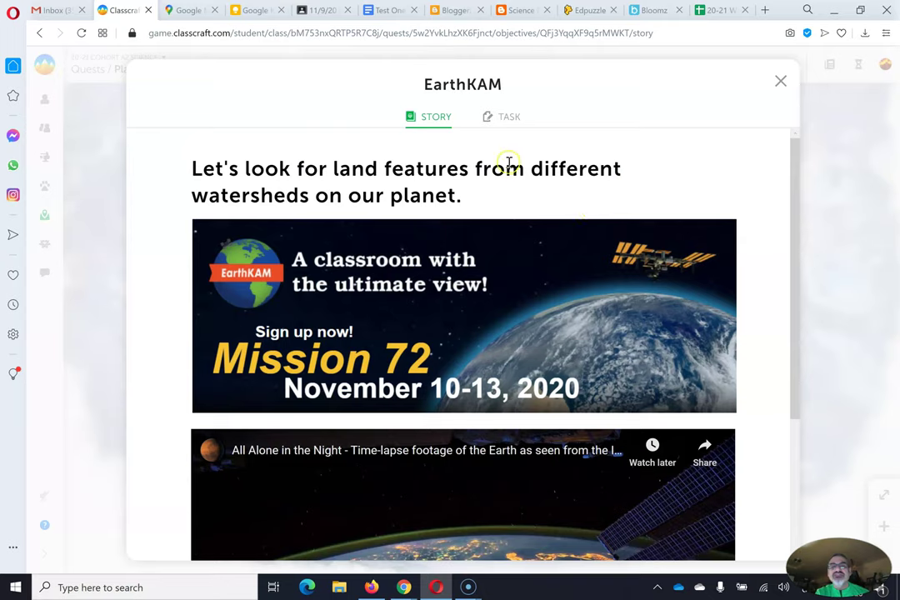
Step: Review the mission steps in the EarthKAM task and close the objective
{"action": "left_click", "coordinate": [505, 119]}
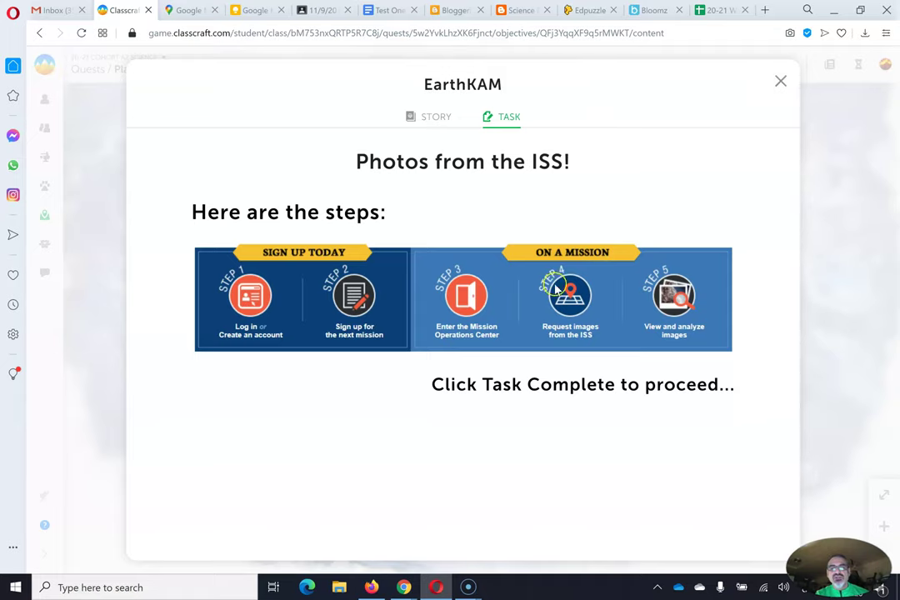
{"action": "left_click", "coordinate": [434, 332]}
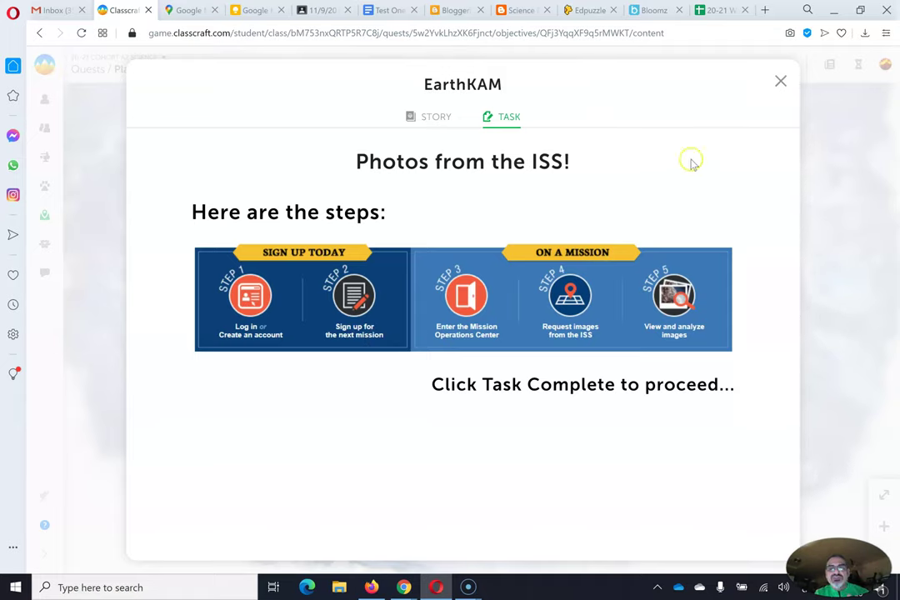
{"action": "left_click", "coordinate": [780, 81]}
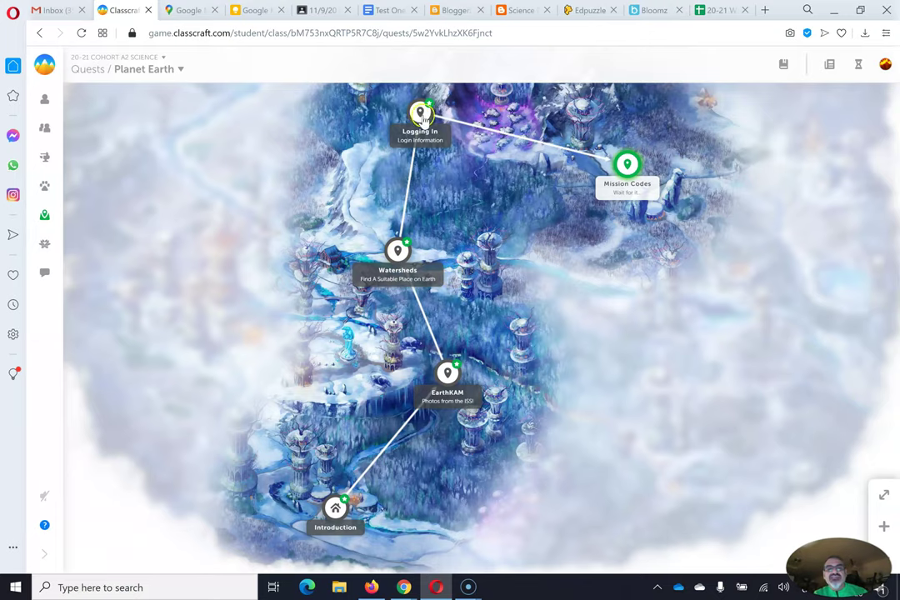
Step: Open the Watersheds objective and view the story's aerial image of Chimacum Creek hidden under tree cover
{"action": "left_click", "coordinate": [400, 253]}
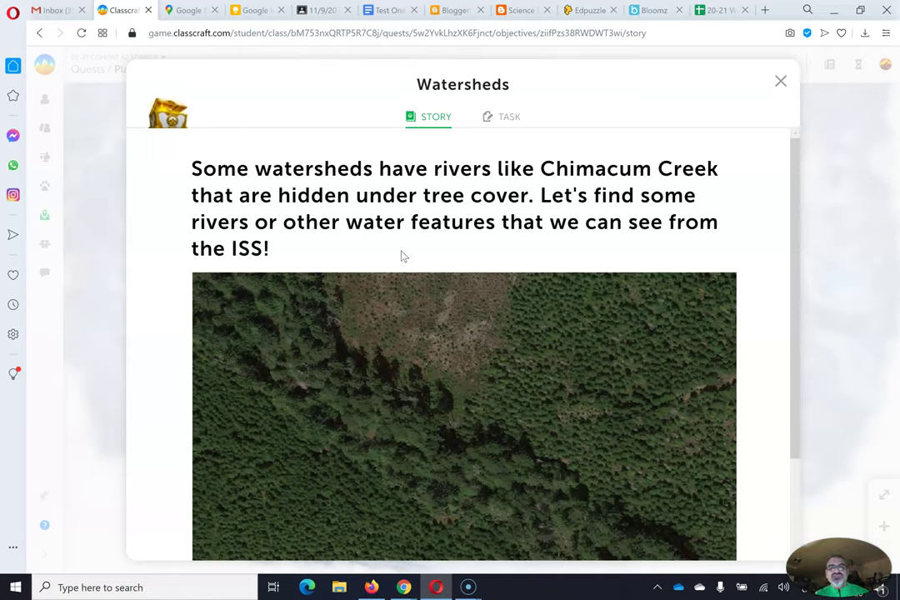
{"action": "scroll", "coordinate": [469, 267], "scroll_direction": "down", "scroll_amount": 2}
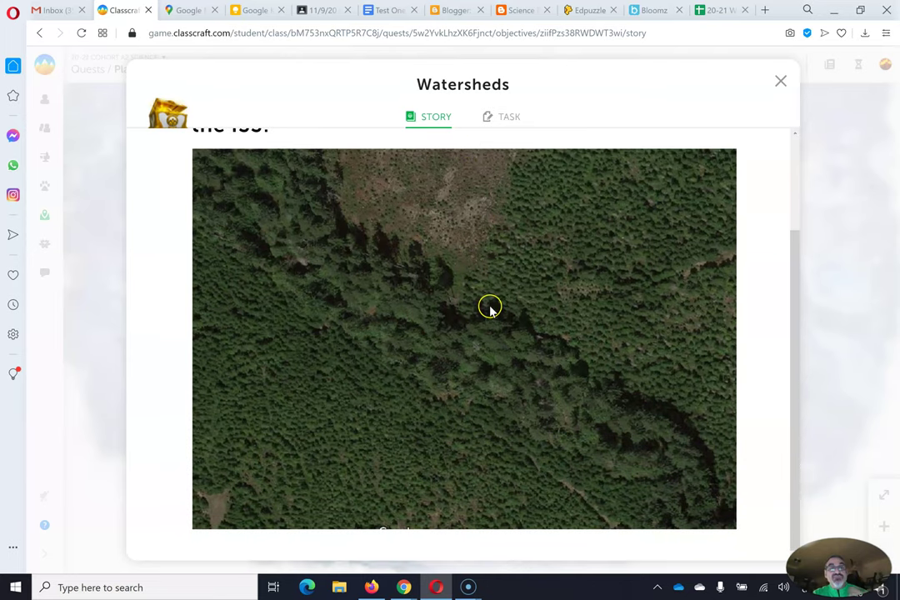
Step: Switch to Google Maps and examine the Chimacum area in satellite view
{"action": "left_click", "coordinate": [187, 11]}
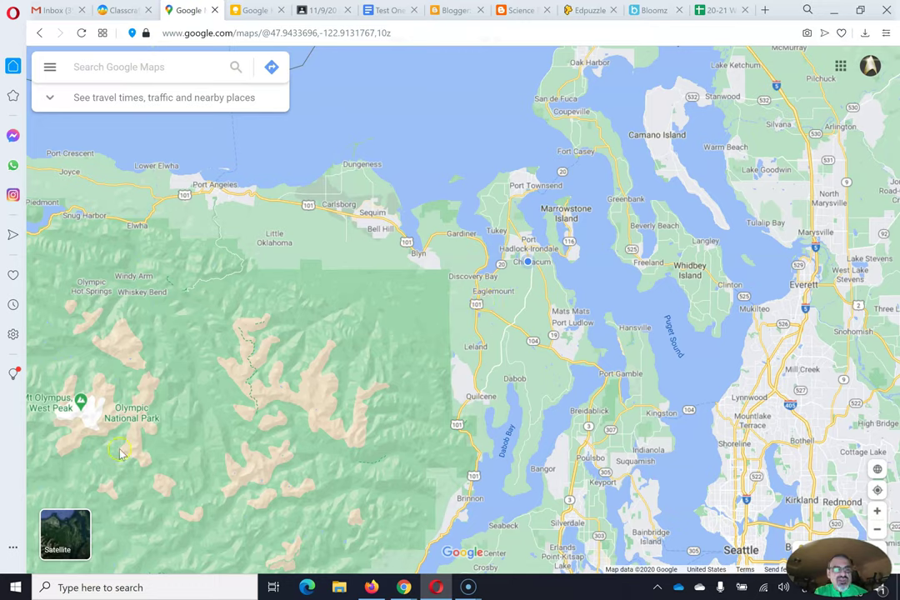
{"action": "left_click", "coordinate": [65, 532]}
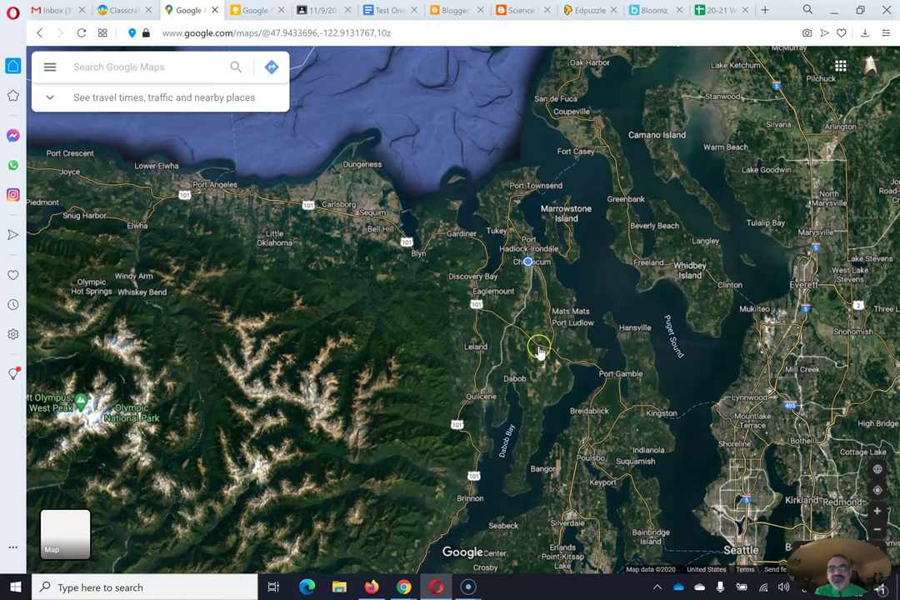
{"action": "scroll", "coordinate": [552, 332], "scroll_direction": "up", "scroll_amount": 2}
{"action": "scroll", "coordinate": [556, 310], "scroll_direction": "up", "scroll_amount": 2}
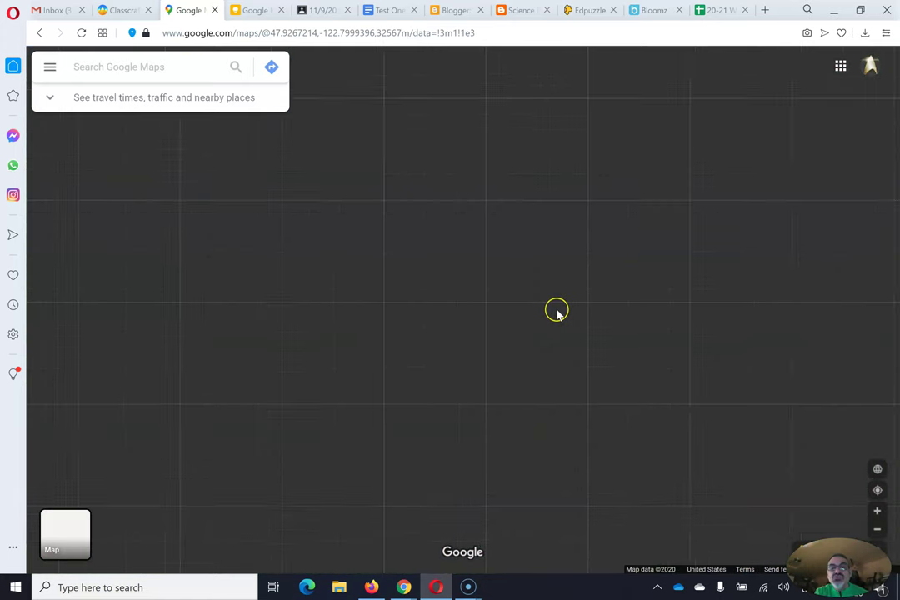
{"action": "scroll", "coordinate": [525, 314], "scroll_direction": "up", "scroll_amount": 3}
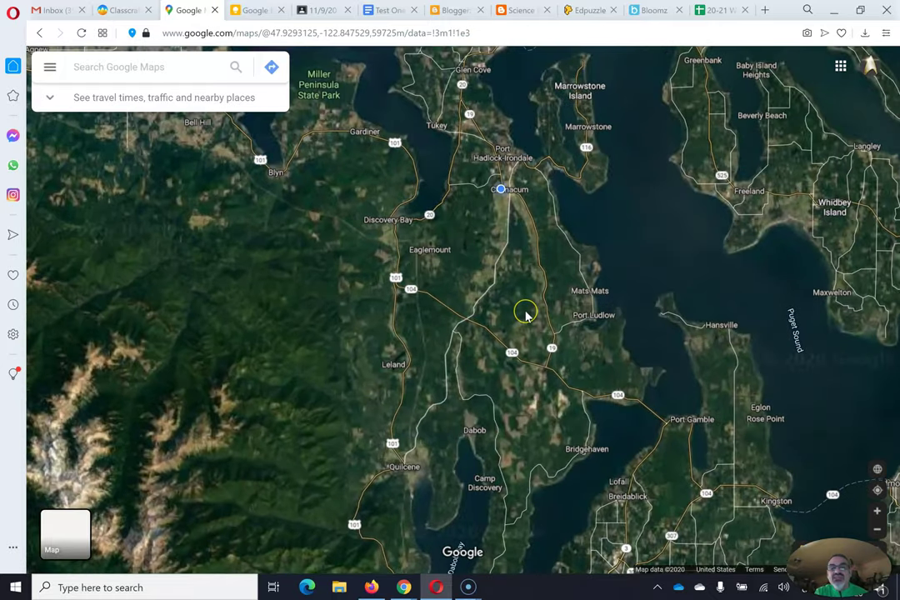
{"action": "left_click_drag", "start_coordinate": [518, 217], "coordinate": [528, 421]}
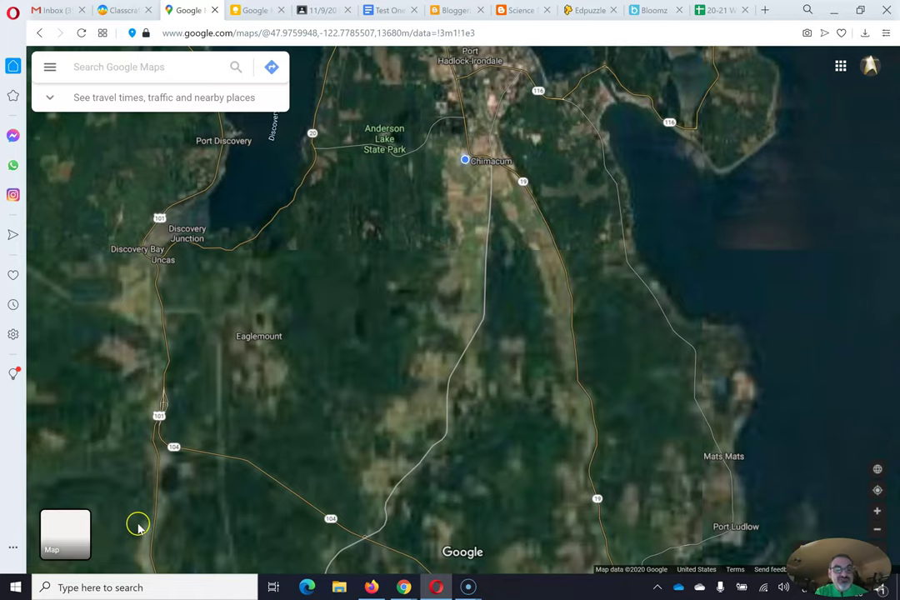
Step: Show the standard map and locate Chimacum Creek south of Chimacum, alongside Center Rd
{"action": "left_click", "coordinate": [65, 534]}
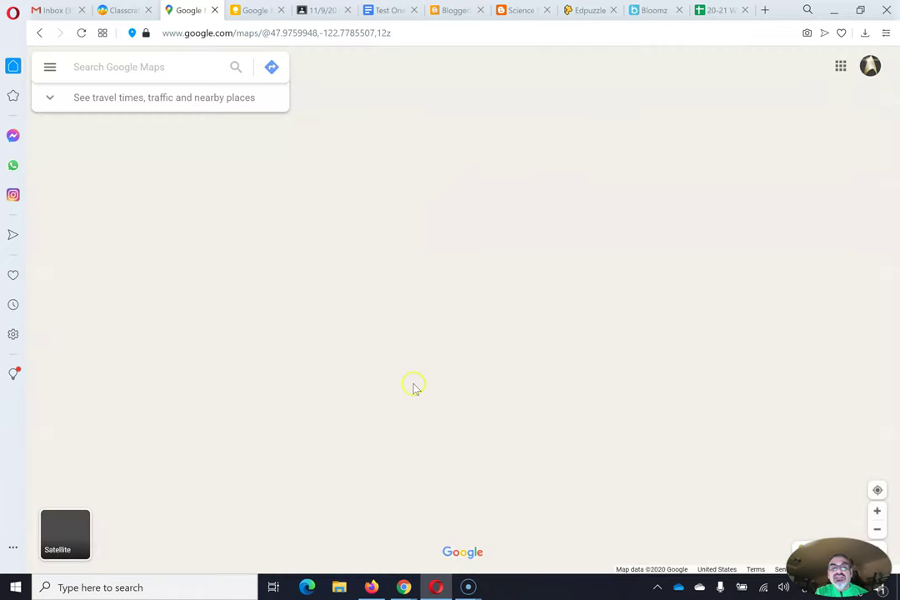
{"action": "scroll", "coordinate": [423, 315], "scroll_direction": "up", "scroll_amount": 2}
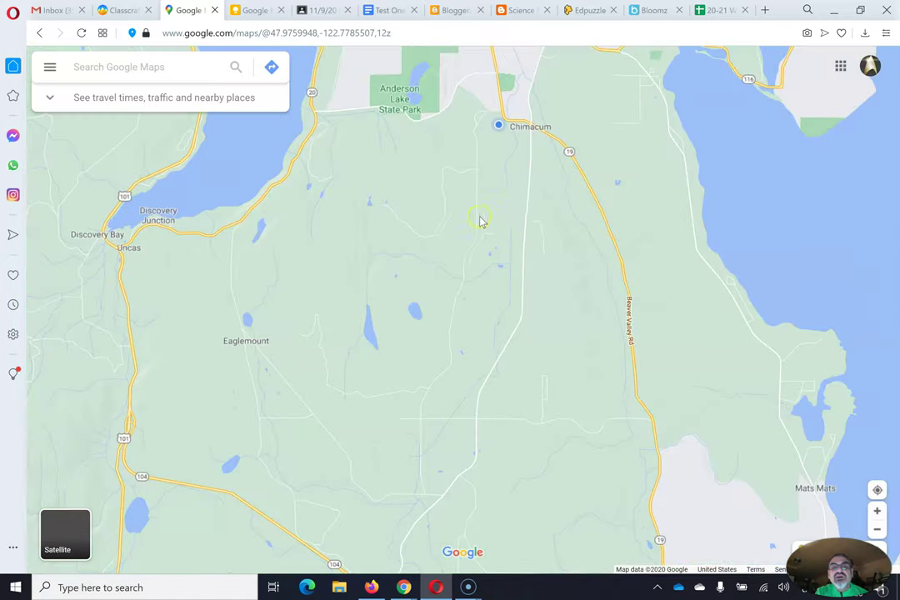
{"action": "left_click_drag", "start_coordinate": [533, 195], "coordinate": [503, 315]}
{"action": "scroll", "coordinate": [496, 310], "scroll_direction": "up", "scroll_amount": 3}
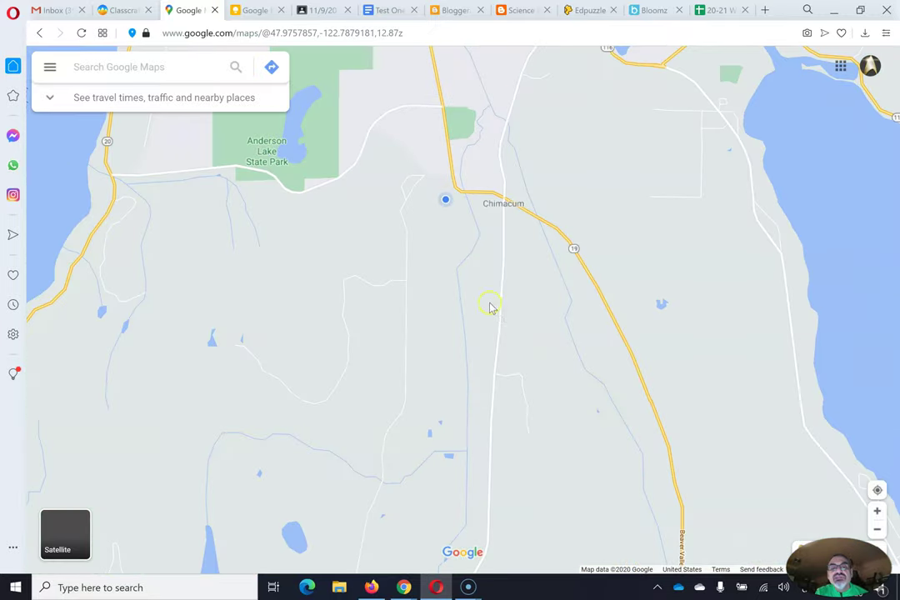
{"action": "scroll", "coordinate": [412, 318], "scroll_direction": "up", "scroll_amount": 2}
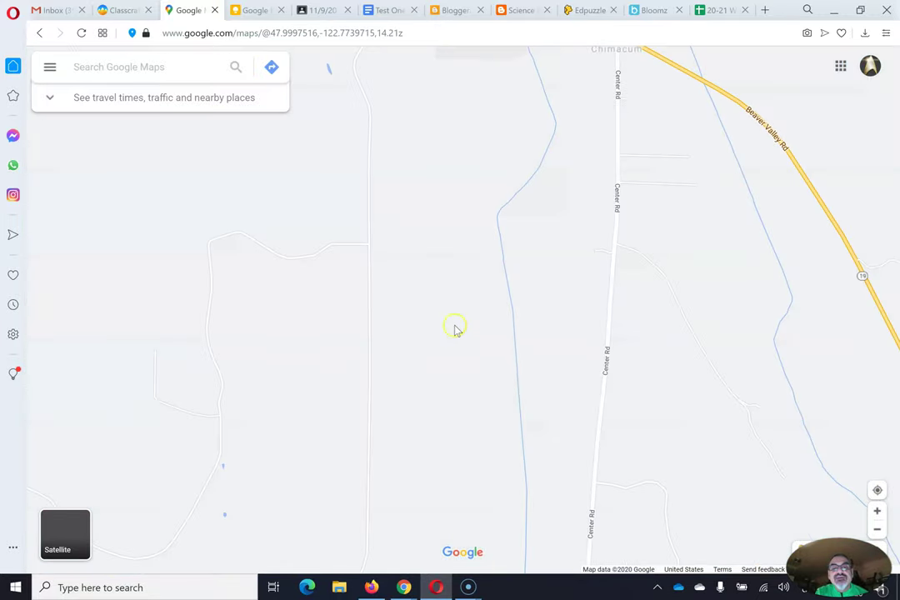
{"action": "left_click_drag", "start_coordinate": [543, 328], "coordinate": [476, 333]}
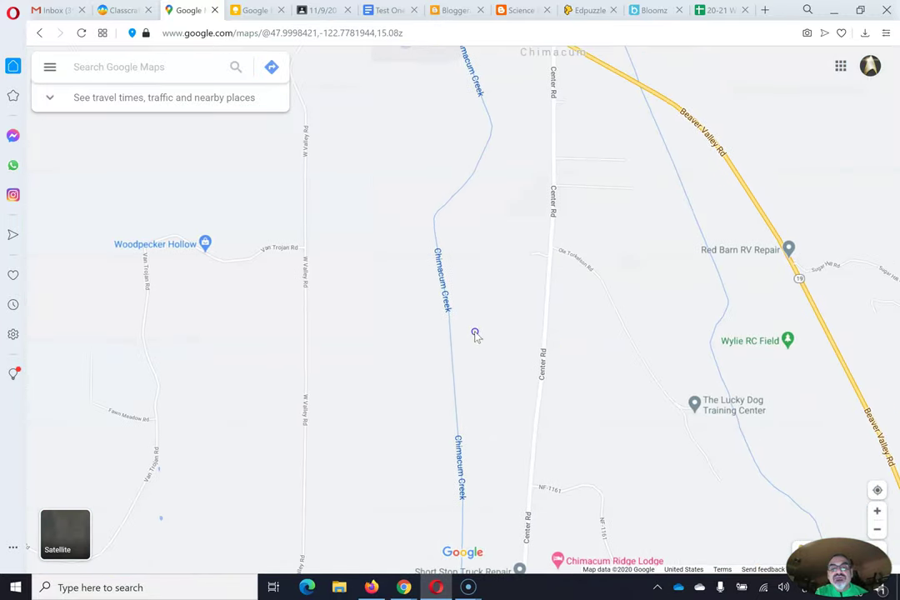
Step: Return to satellite imagery and follow Chimacum Creek north through the farm fields at close range
{"action": "left_click", "coordinate": [62, 529]}
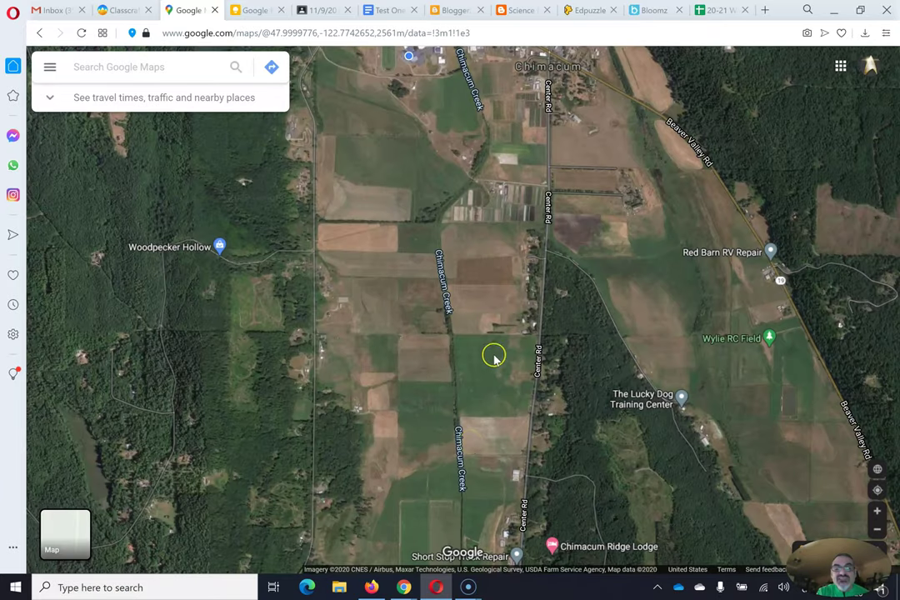
{"action": "scroll", "coordinate": [493, 357], "scroll_direction": "up", "scroll_amount": 2}
{"action": "scroll", "coordinate": [378, 344], "scroll_direction": "up", "scroll_amount": 1}
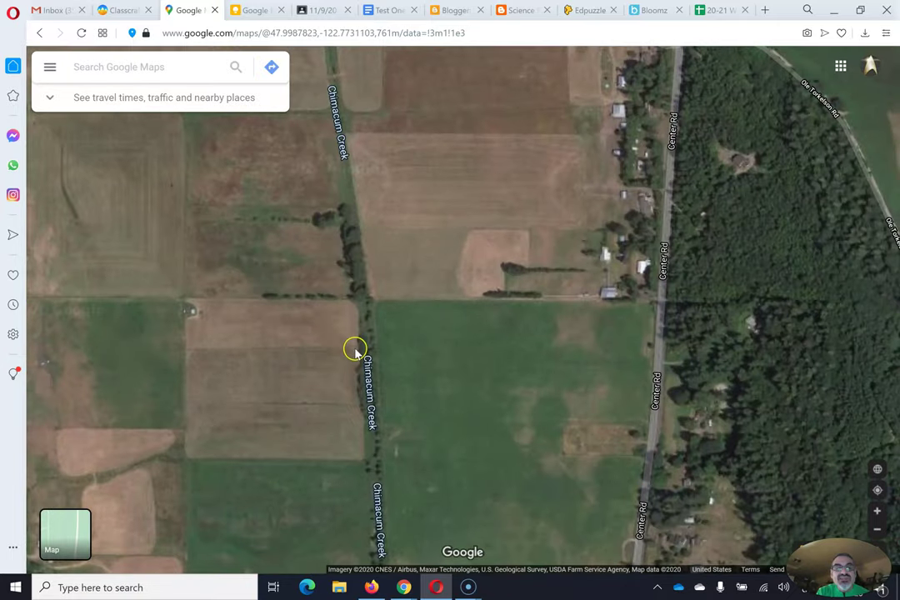
{"action": "scroll", "coordinate": [419, 325], "scroll_direction": "up", "scroll_amount": 1}
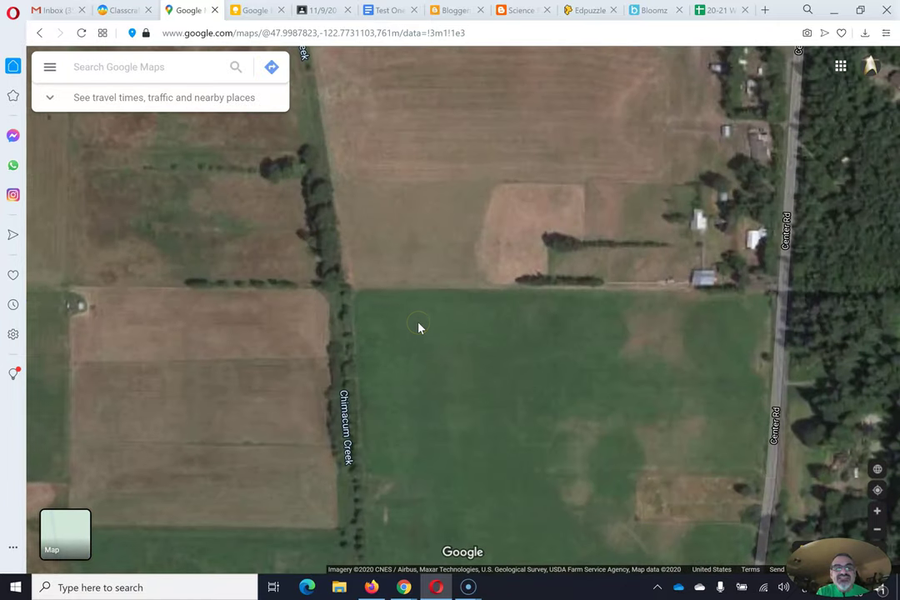
{"action": "scroll", "coordinate": [418, 324], "scroll_direction": "up", "scroll_amount": 1}
{"action": "left_click_drag", "start_coordinate": [263, 315], "coordinate": [446, 492]}
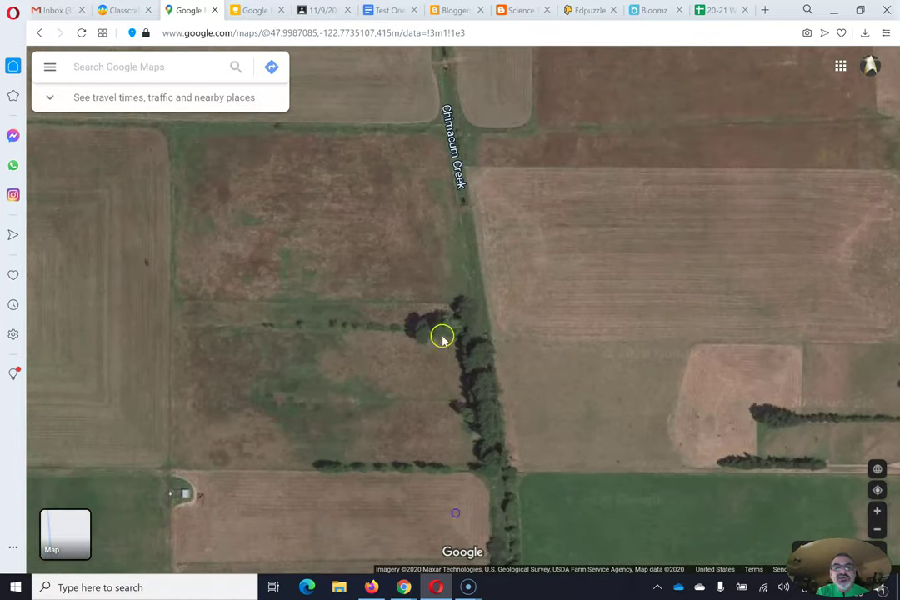
{"action": "left_click_drag", "start_coordinate": [546, 305], "coordinate": [568, 416]}
{"action": "left_click_drag", "start_coordinate": [573, 333], "coordinate": [577, 398]}
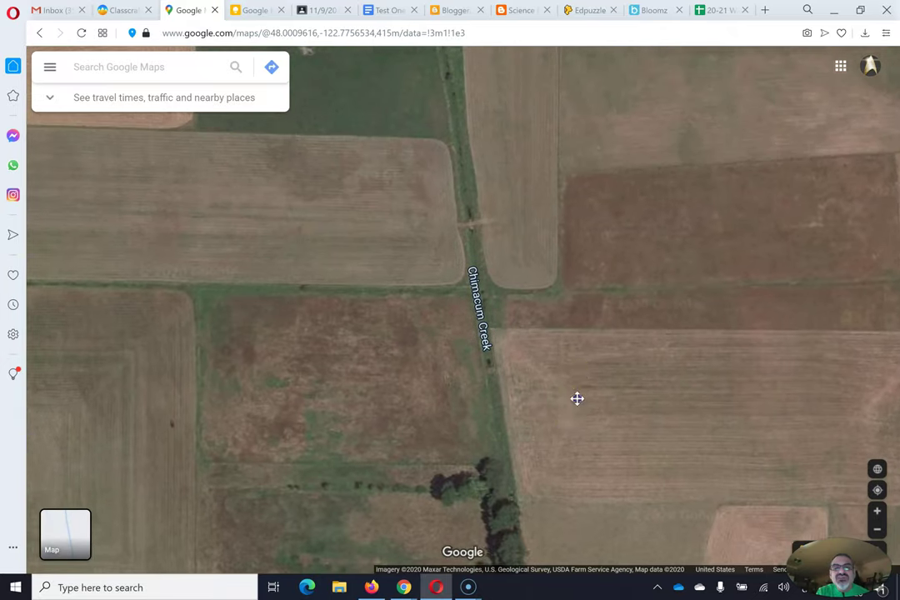
{"action": "scroll", "coordinate": [575, 372], "scroll_direction": "up", "scroll_amount": 1}
{"action": "left_click_drag", "start_coordinate": [361, 320], "coordinate": [466, 388]}
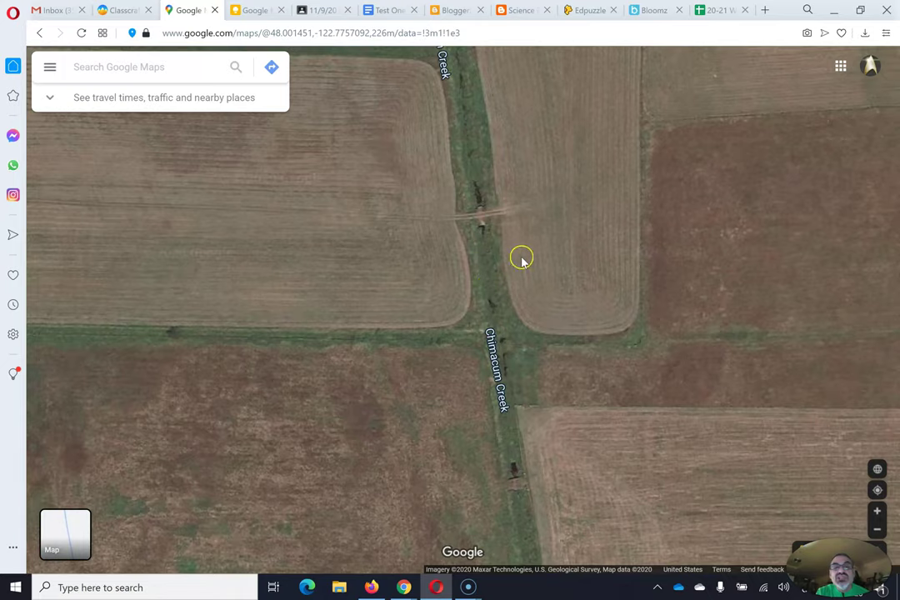
Step: View the wider Chimacum and Discovery Bay area, and switch back to the Watersheds story in Classcraft
{"action": "scroll", "coordinate": [587, 273], "scroll_direction": "down", "scroll_amount": 3}
{"action": "scroll", "coordinate": [587, 278], "scroll_direction": "down", "scroll_amount": 5}
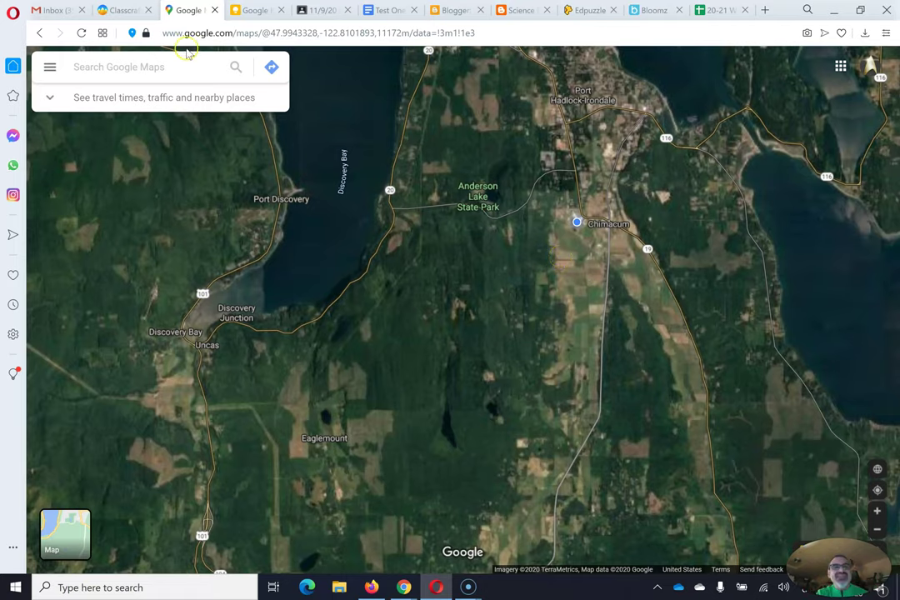
{"action": "left_click", "coordinate": [121, 10]}
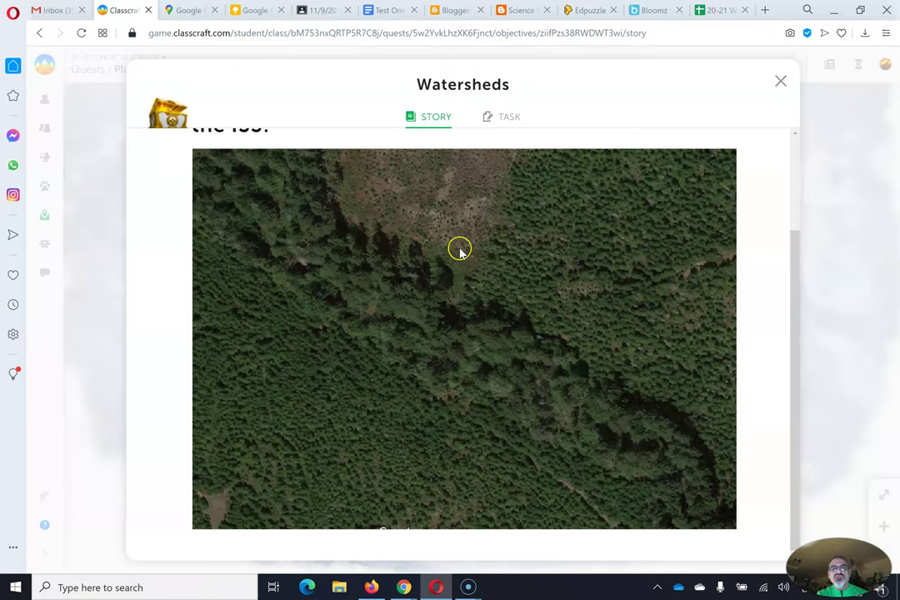
Step: Show the Watersheds task, then search Google Maps for "nile river"
{"action": "scroll", "coordinate": [460, 249], "scroll_direction": "up", "scroll_amount": 2}
{"action": "left_click", "coordinate": [512, 119]}
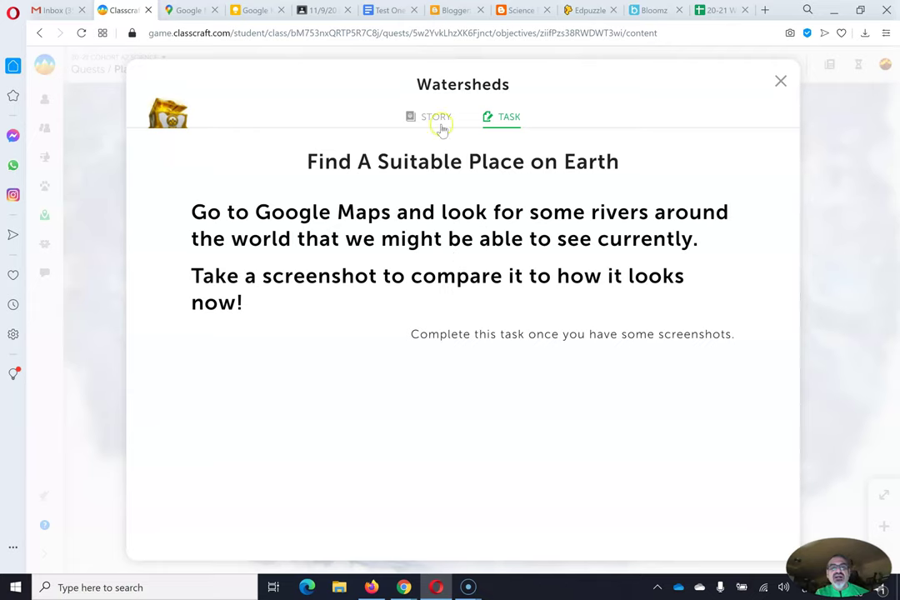
{"action": "left_click", "coordinate": [183, 10]}
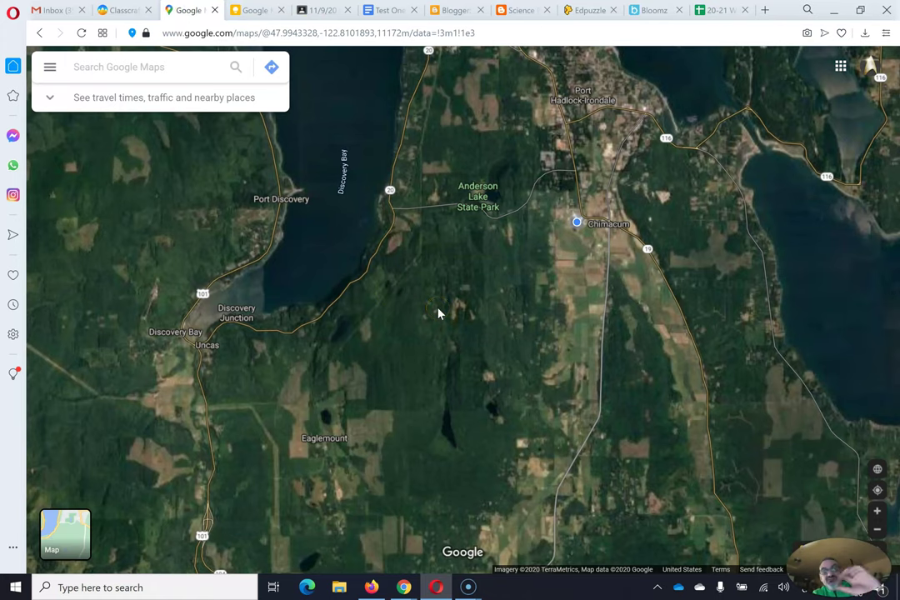
{"action": "left_click", "coordinate": [181, 64]}
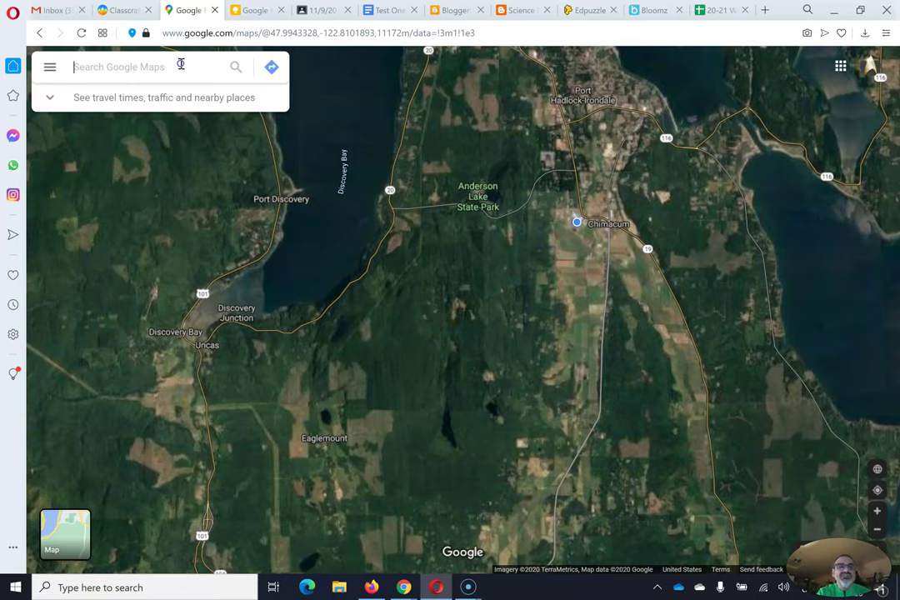
{"action": "type", "text": "nile river"}
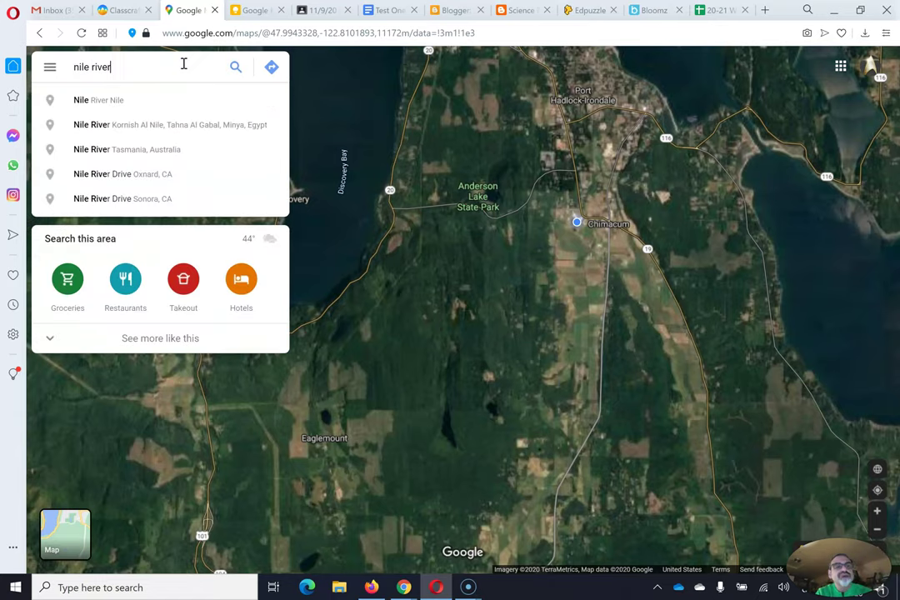
{"action": "key", "text": "Return"}
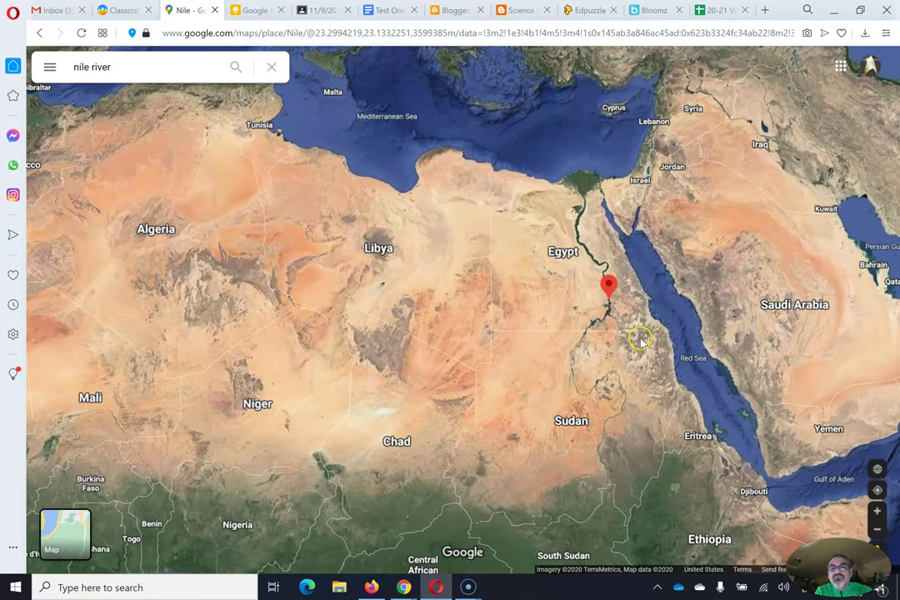
Step: Examine the Nile in Egypt in satellite view, closing in on the Lake Nasser stretch south of Aswan
{"action": "scroll", "coordinate": [640, 338], "scroll_direction": "up", "scroll_amount": 2}
{"action": "scroll", "coordinate": [640, 338], "scroll_direction": "up", "scroll_amount": 1}
{"action": "left_click_drag", "start_coordinate": [589, 320], "coordinate": [590, 379]}
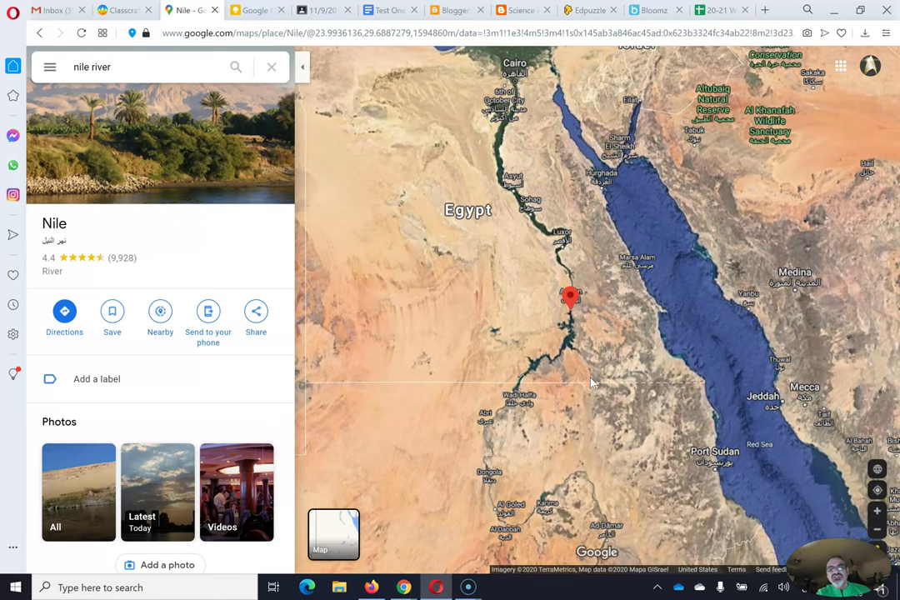
{"action": "double_click", "coordinate": [579, 367]}
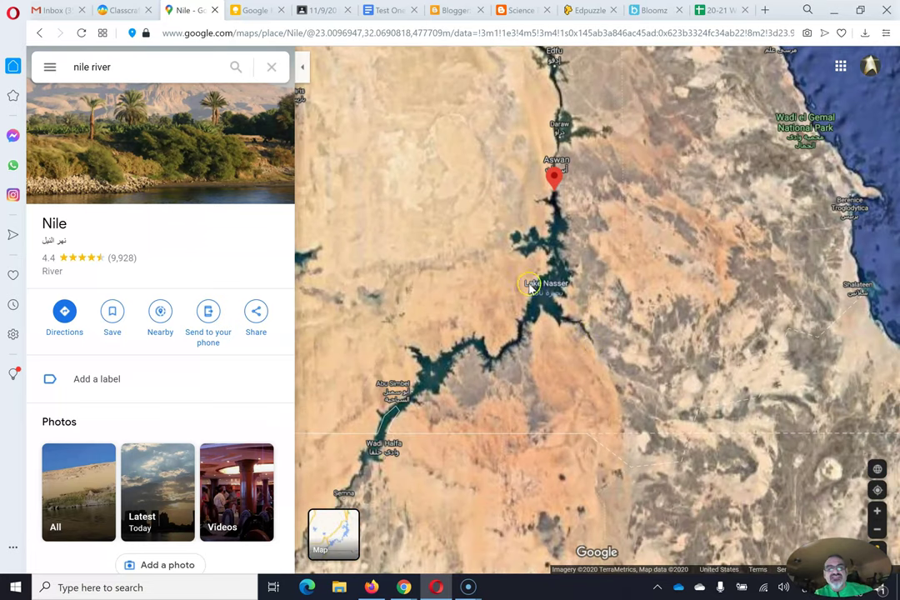
Step: Switch back to Classcraft, close the Watersheds objective and show the Logging In objective's task
{"action": "key", "text": "ctrl+Tab"}
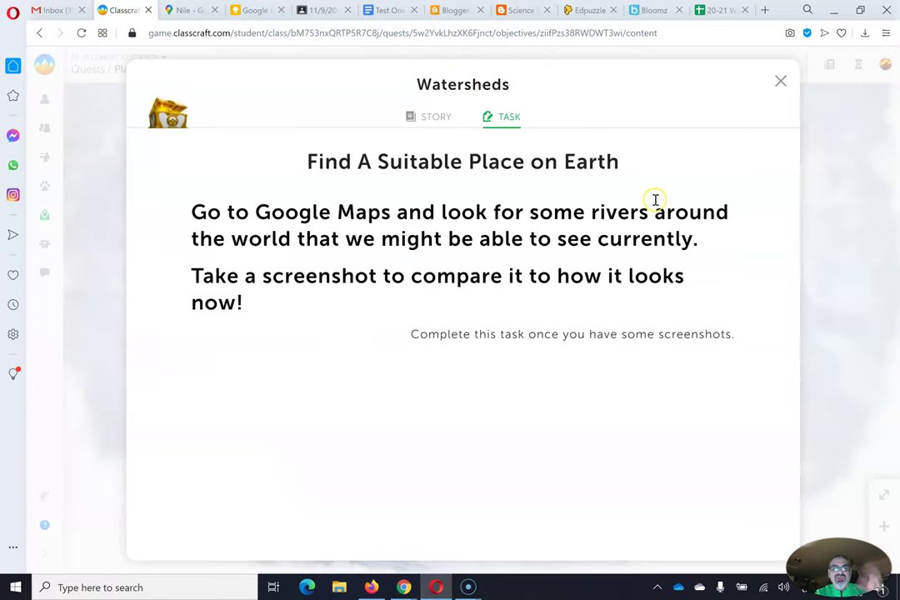
{"action": "left_click", "coordinate": [780, 82]}
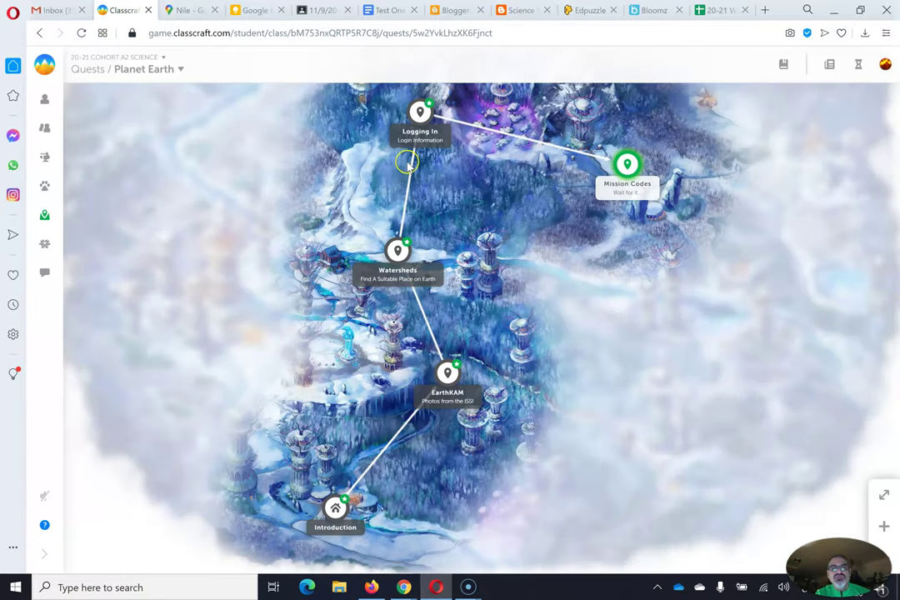
{"action": "left_click", "coordinate": [419, 122]}
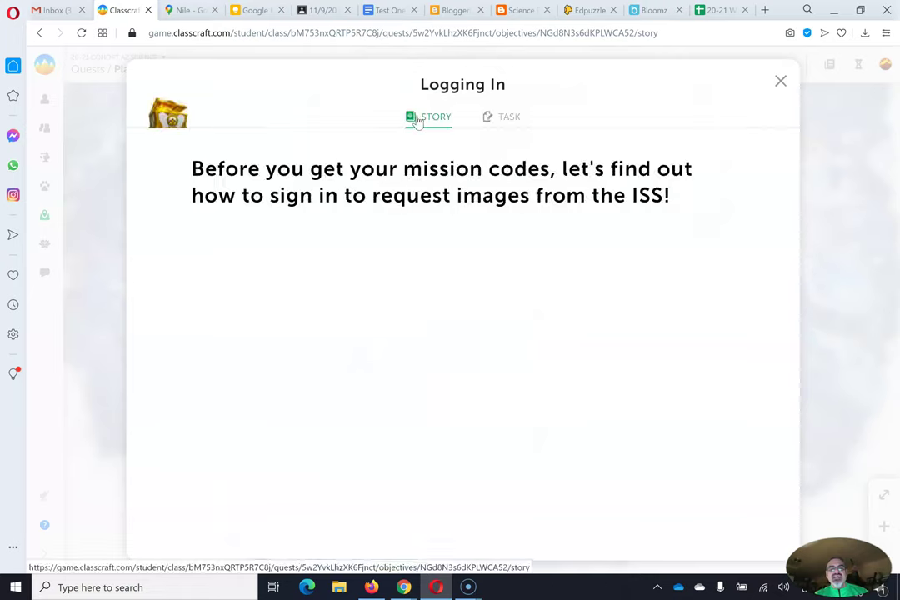
{"action": "left_click", "coordinate": [505, 116]}
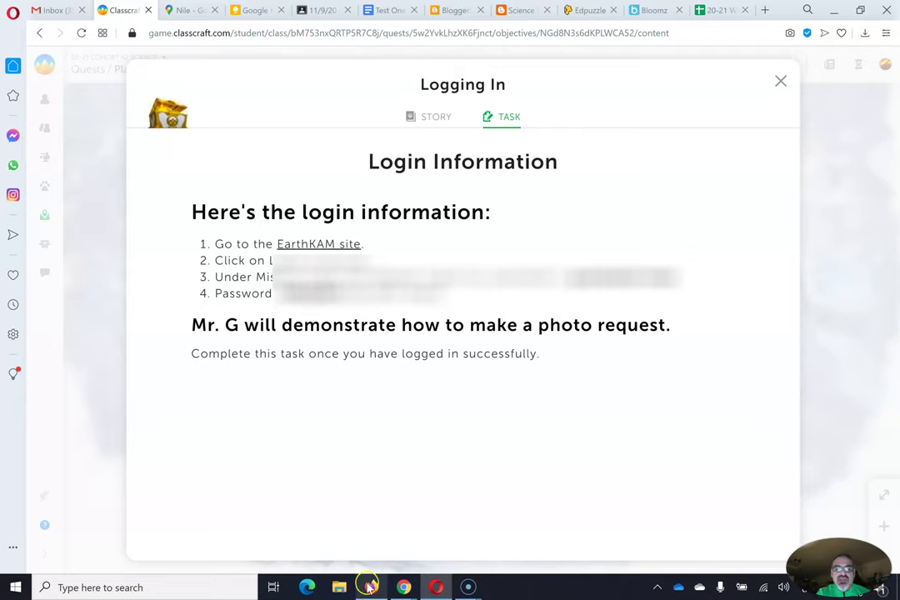
Step: Switch to the Sally Ride EarthKAM site in Chrome and log in through Mission Login with the prefilled credentials
{"action": "mouse_move", "coordinate": [404, 587]}
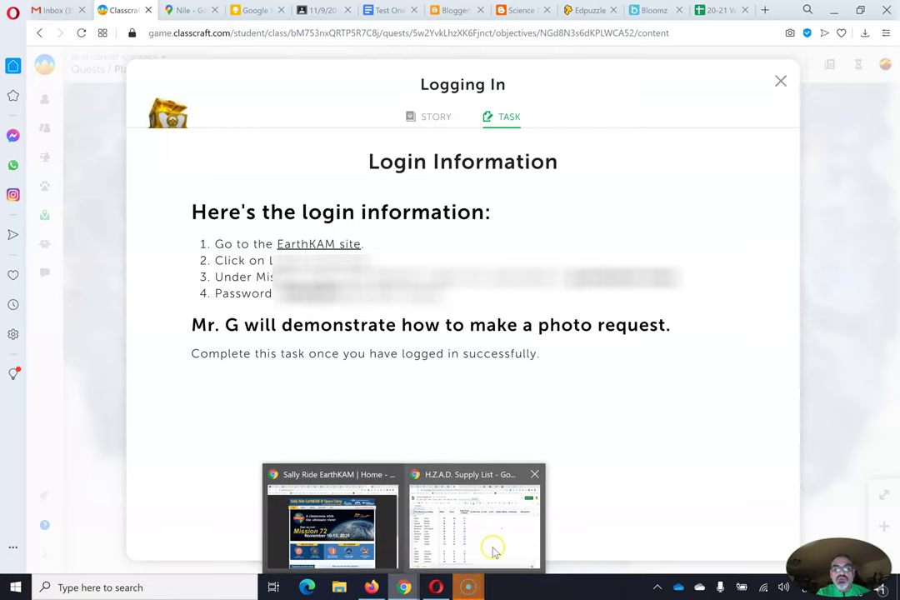
{"action": "left_click", "coordinate": [375, 540]}
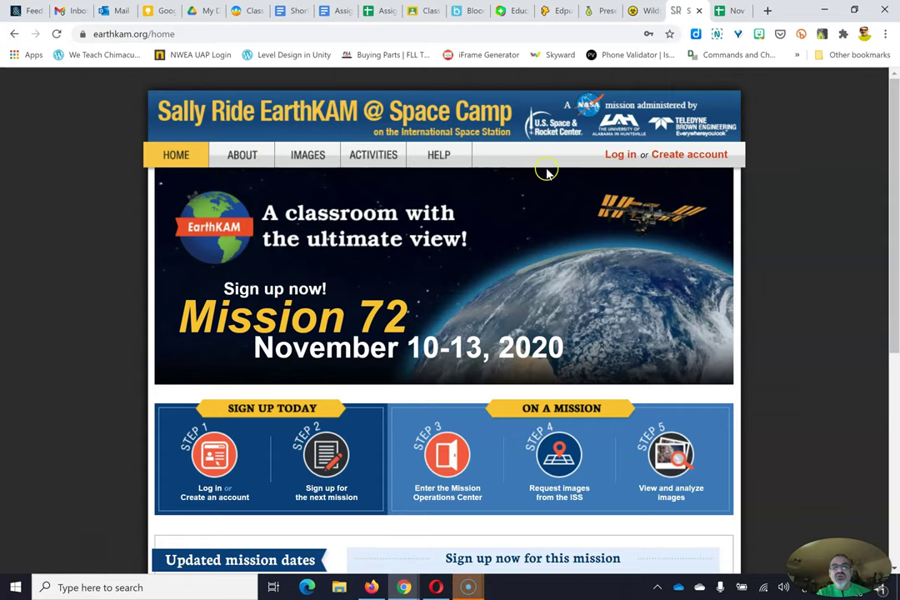
{"action": "left_click", "coordinate": [618, 157]}
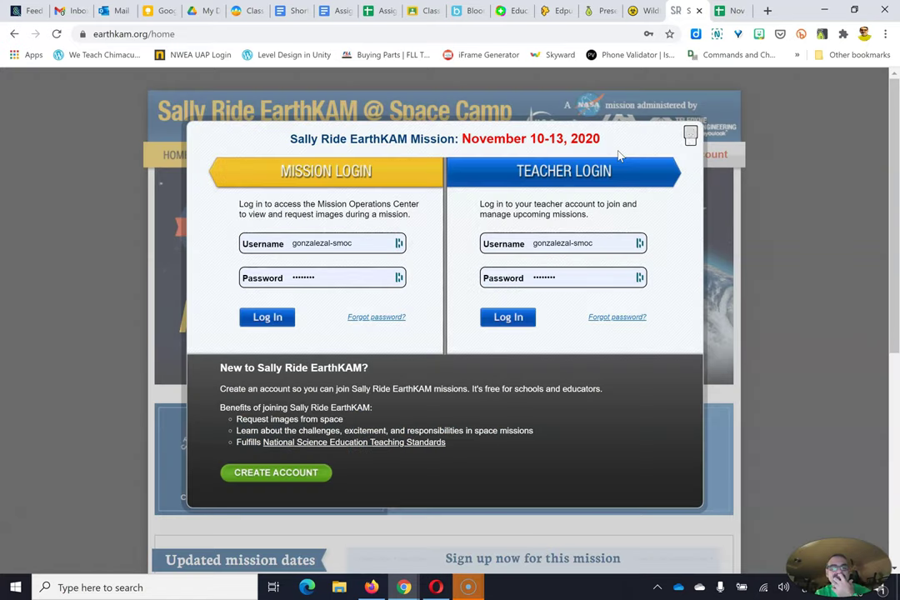
{"action": "left_click", "coordinate": [276, 317]}
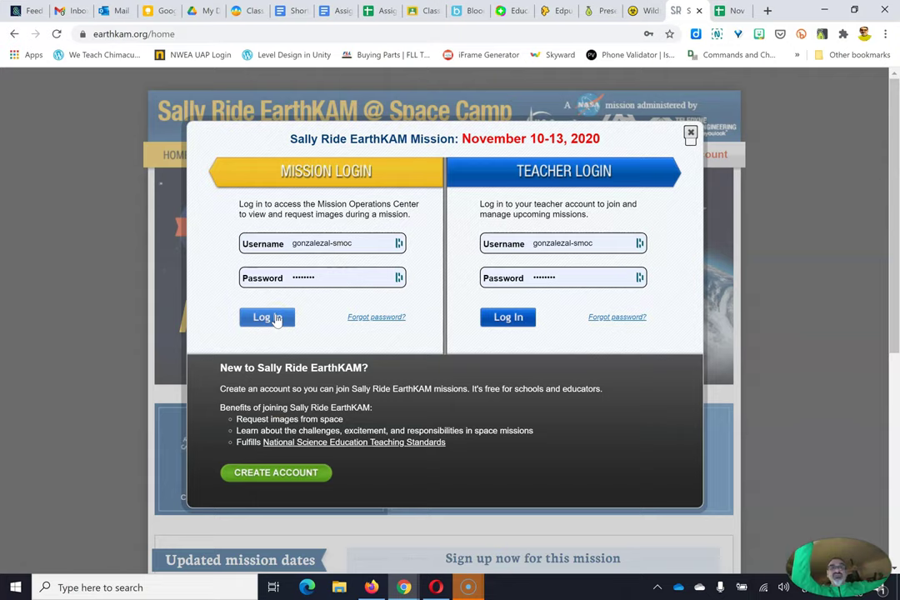
{"action": "left_click", "coordinate": [275, 318]}
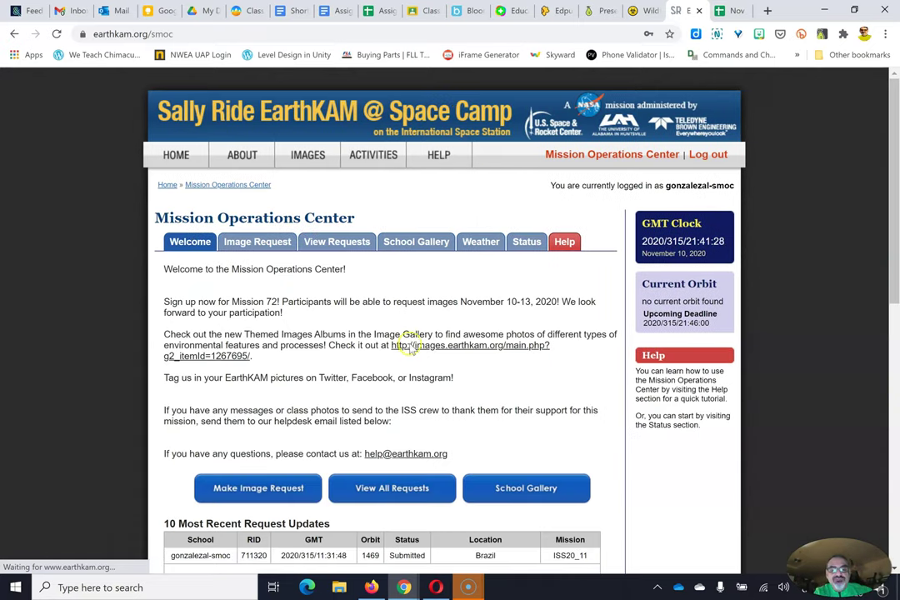
Step: Open the Mission Operations Center's Image Request page and display orbits 1477 - 1481 on the map
{"action": "scroll", "coordinate": [408, 342], "scroll_direction": "down", "scroll_amount": 1}
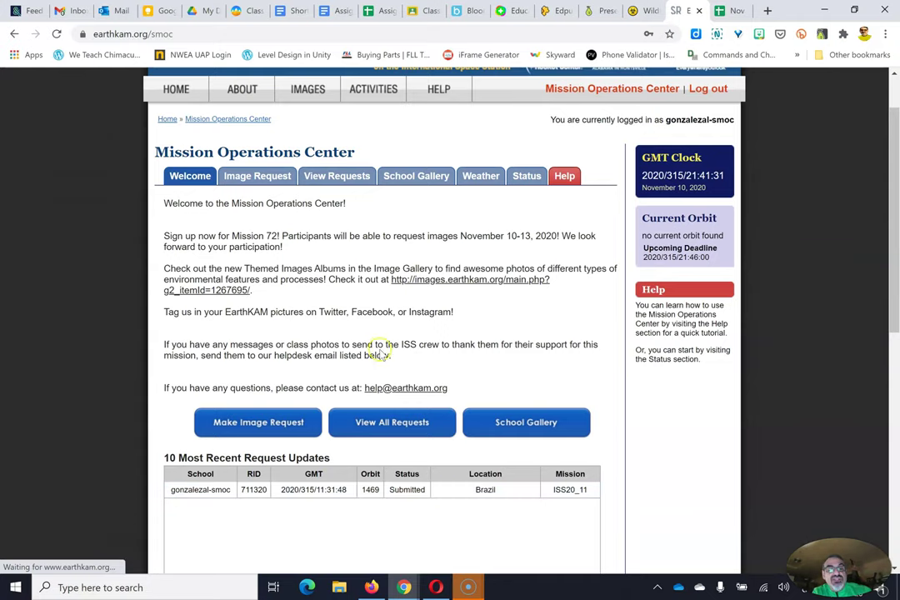
{"action": "scroll", "coordinate": [381, 345], "scroll_direction": "up", "scroll_amount": 2}
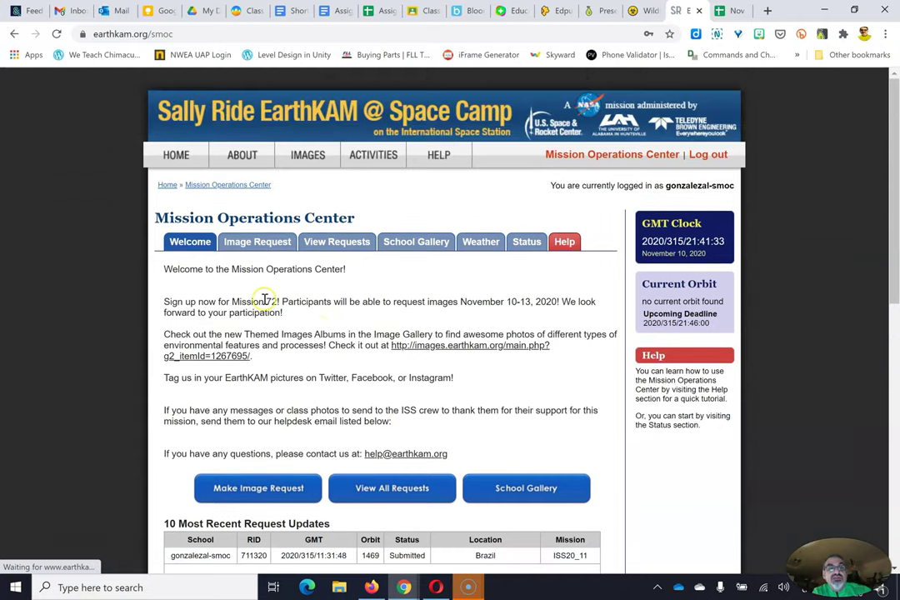
{"action": "left_click", "coordinate": [261, 241]}
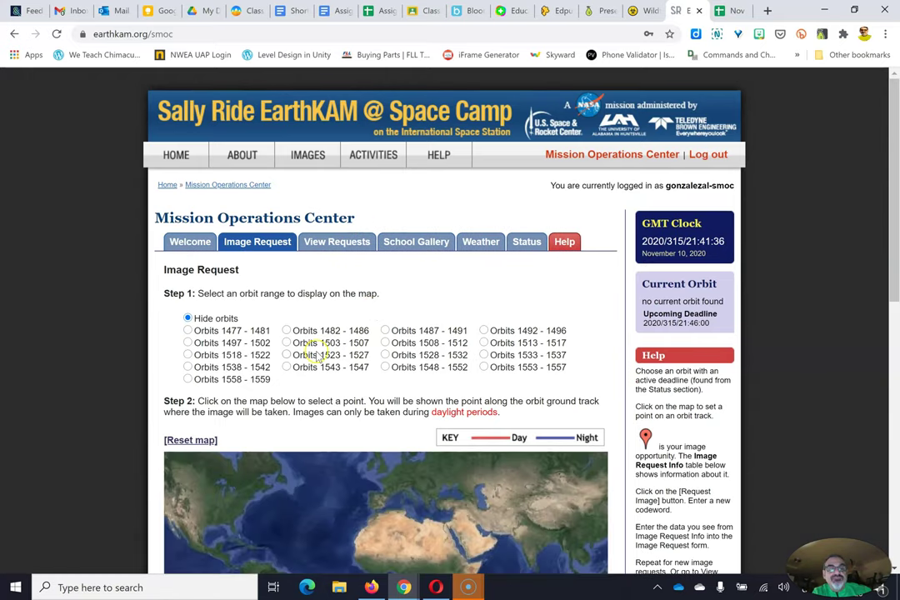
{"action": "scroll", "coordinate": [316, 353], "scroll_direction": "down", "scroll_amount": 2}
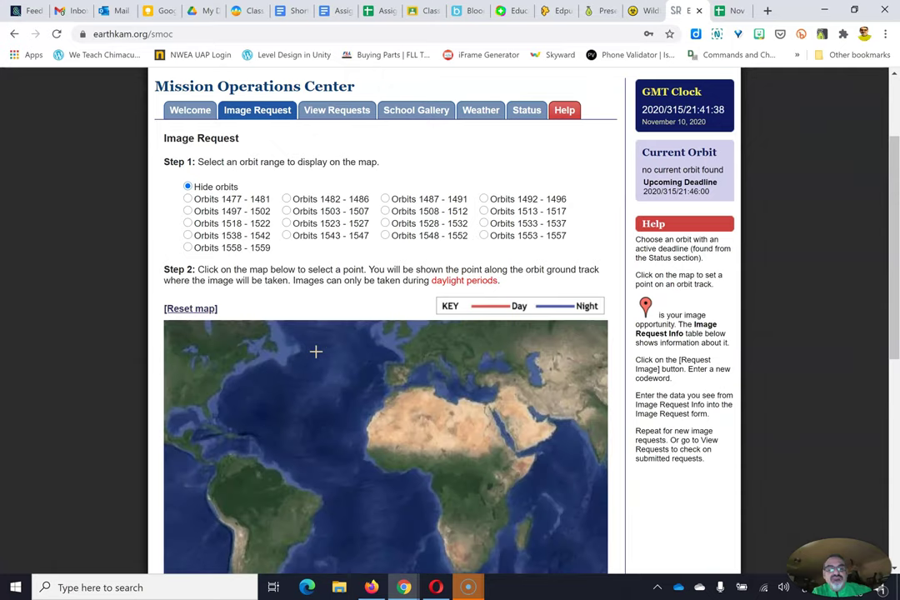
{"action": "left_click", "coordinate": [189, 199]}
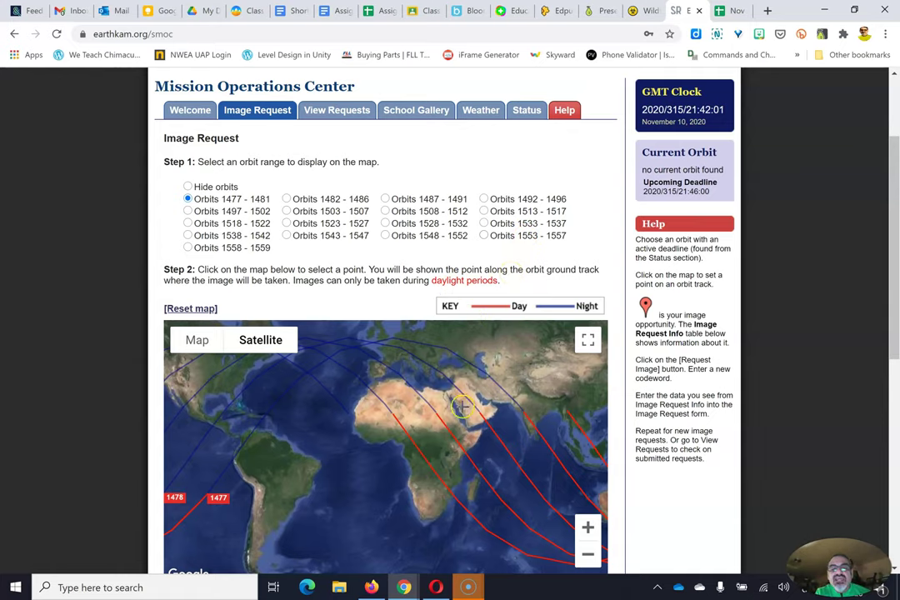
Step: Try several image request points west of the Nile along the orbit's daylight track, ending at the track's northern start
{"action": "left_click", "coordinate": [442, 424]}
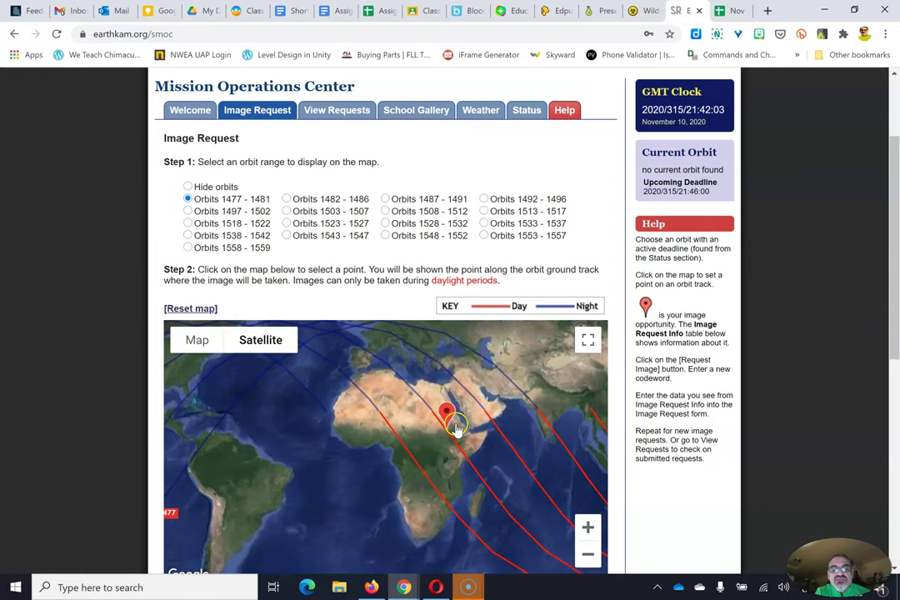
{"action": "scroll", "coordinate": [459, 417], "scroll_direction": "up", "scroll_amount": 1}
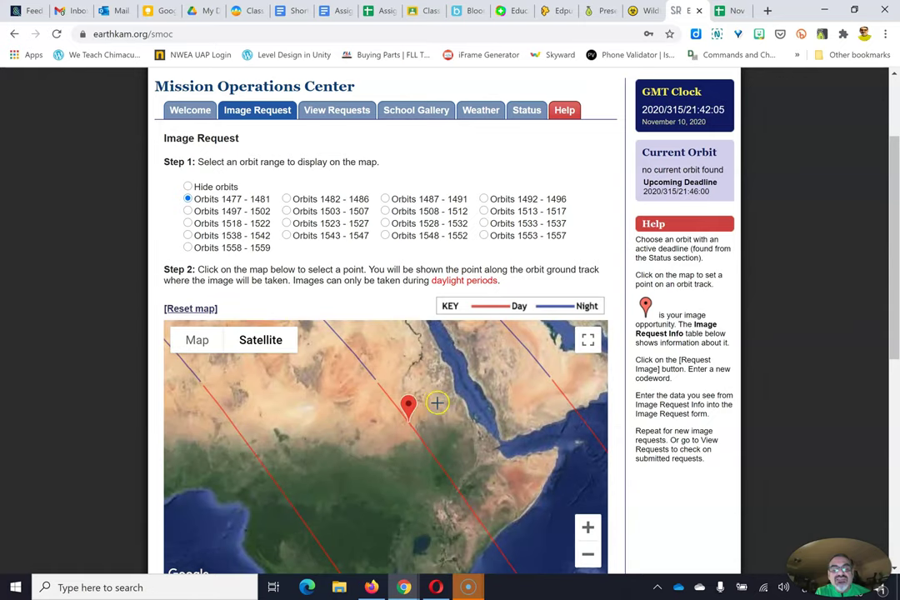
{"action": "scroll", "coordinate": [444, 449], "scroll_direction": "down", "scroll_amount": 1}
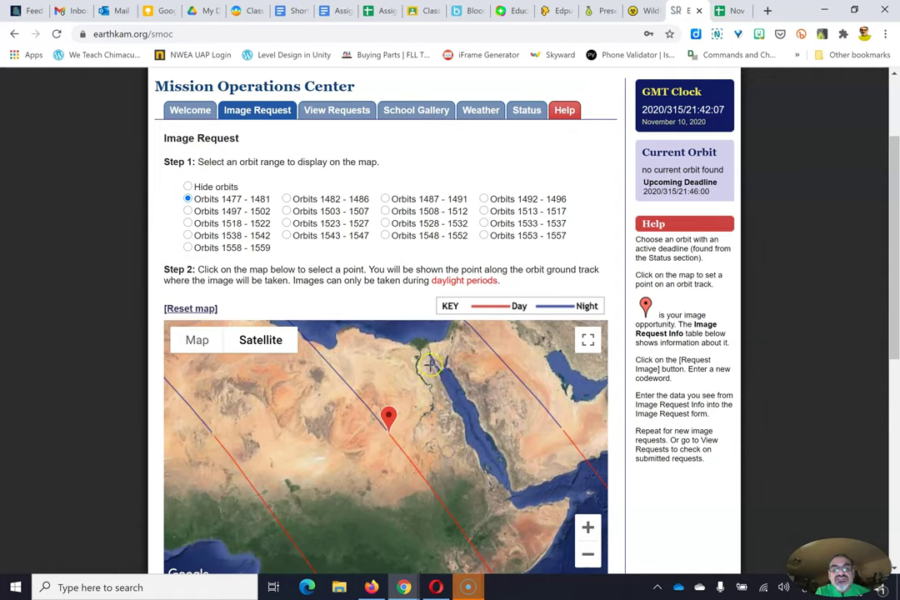
{"action": "left_click", "coordinate": [406, 450]}
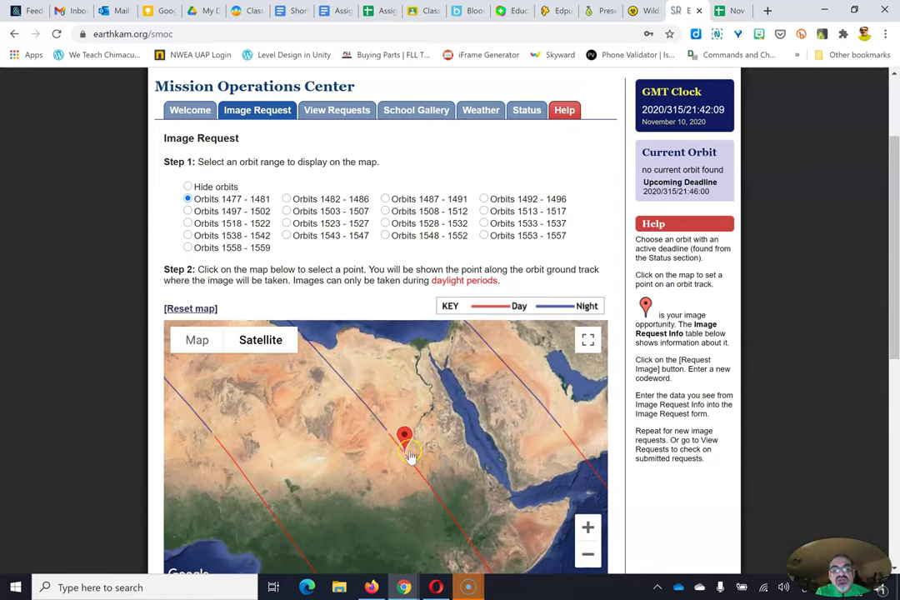
{"action": "left_click", "coordinate": [423, 460]}
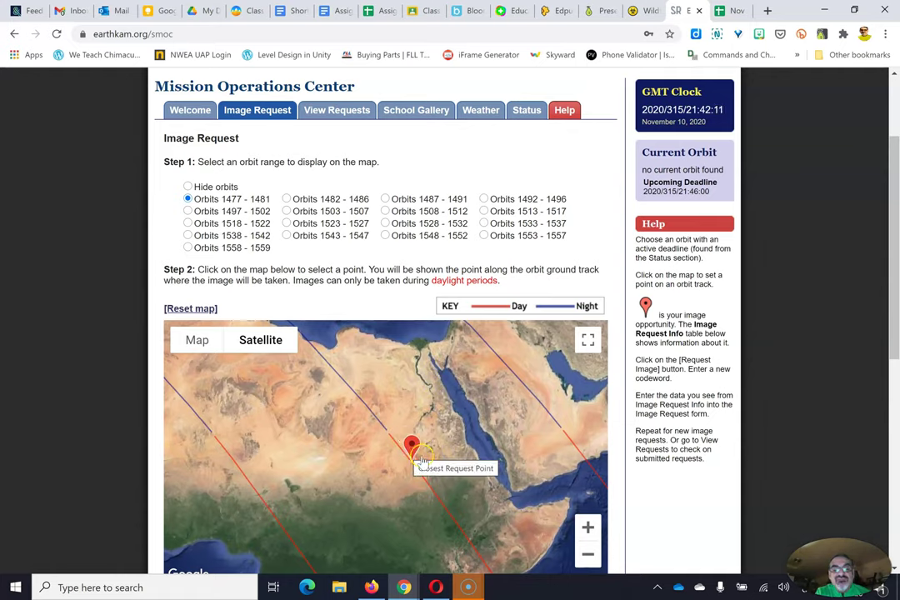
{"action": "left_click", "coordinate": [394, 427]}
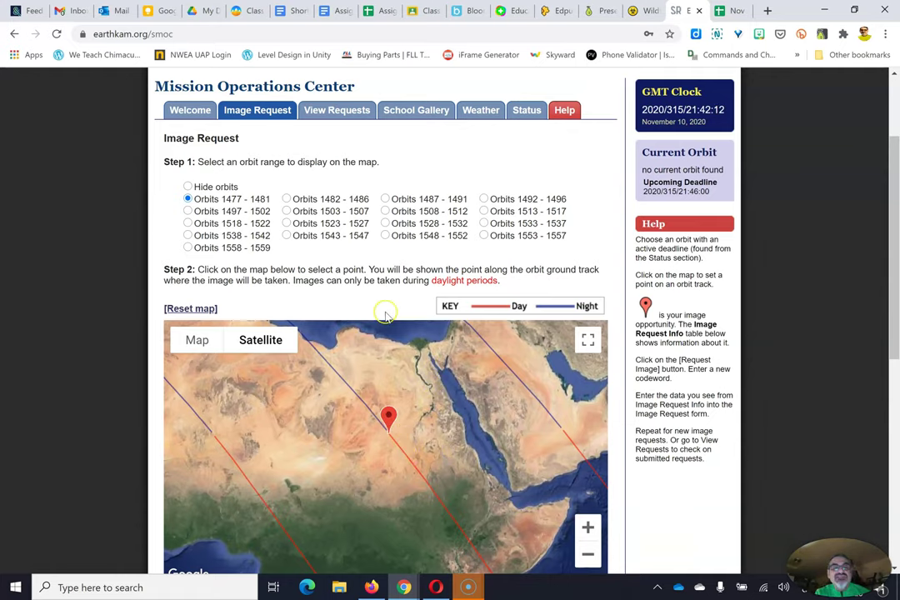
Step: Display orbits 1482 - 1486 and try request points over western South America and at a daylight track's start in the Atlantic
{"action": "left_click", "coordinate": [286, 200]}
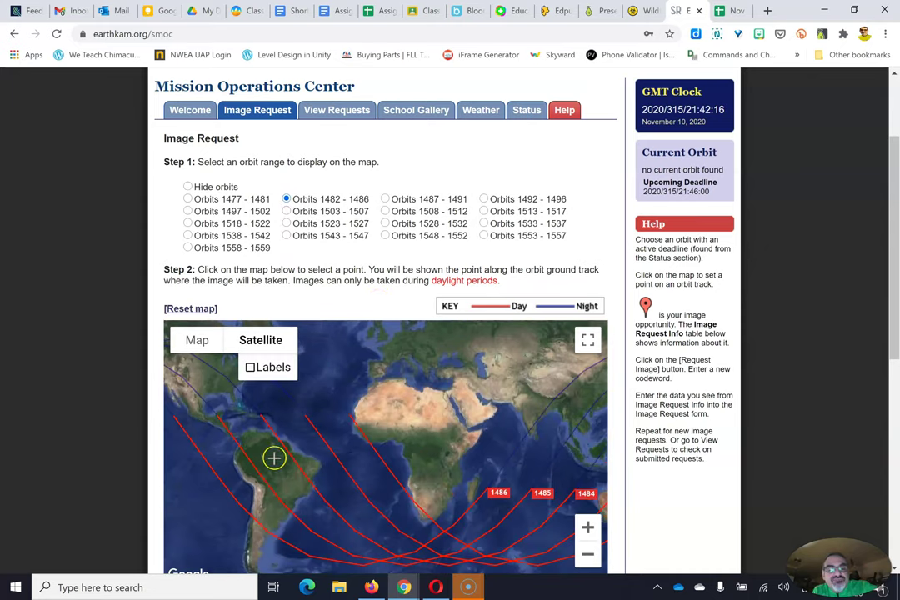
{"action": "left_click", "coordinate": [236, 471]}
{"action": "left_click", "coordinate": [305, 412]}
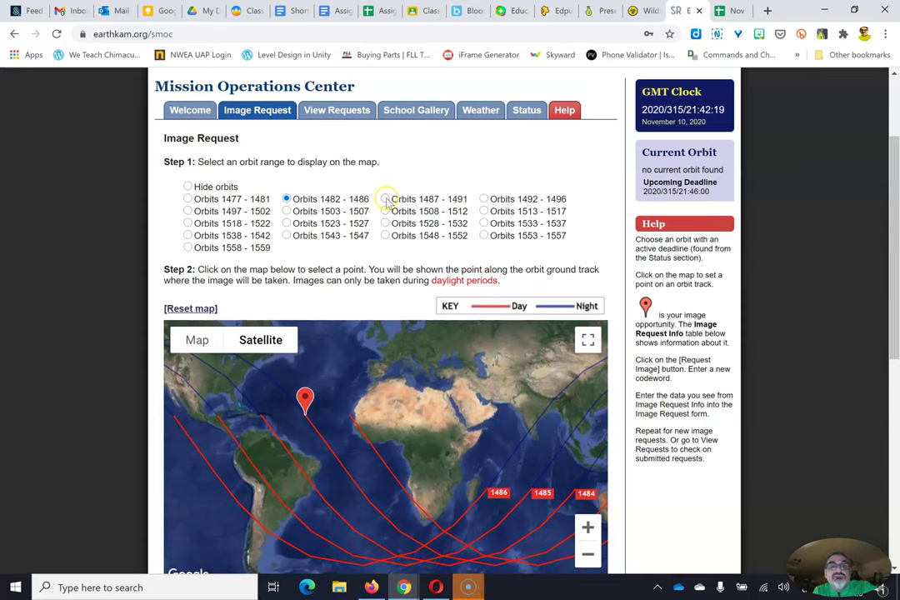
Step: Compare the remaining ground tracks in turn from orbits 1487 - 1491 through 1508 - 1512, ending on orbits 1513 - 1517
{"action": "left_click", "coordinate": [386, 199]}
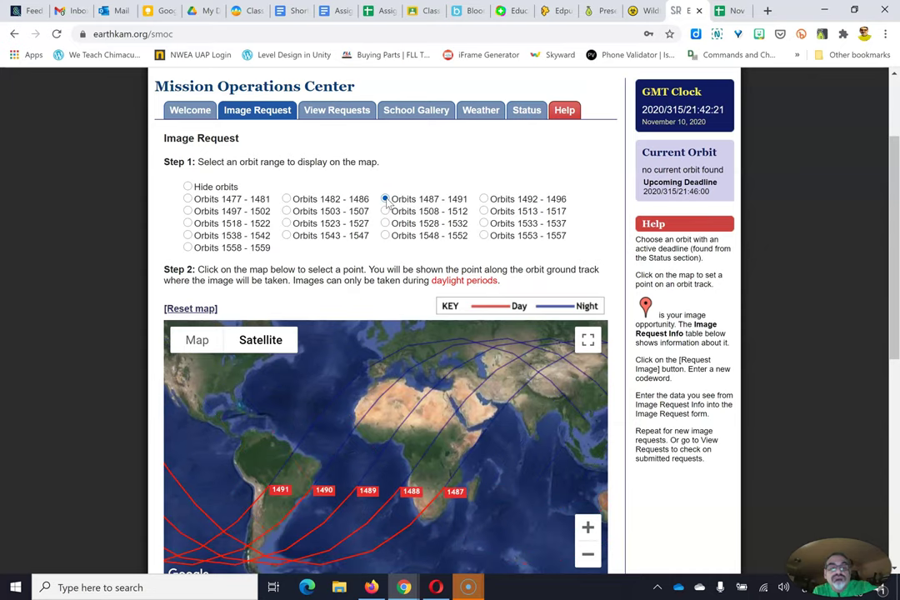
{"action": "left_click", "coordinate": [484, 199]}
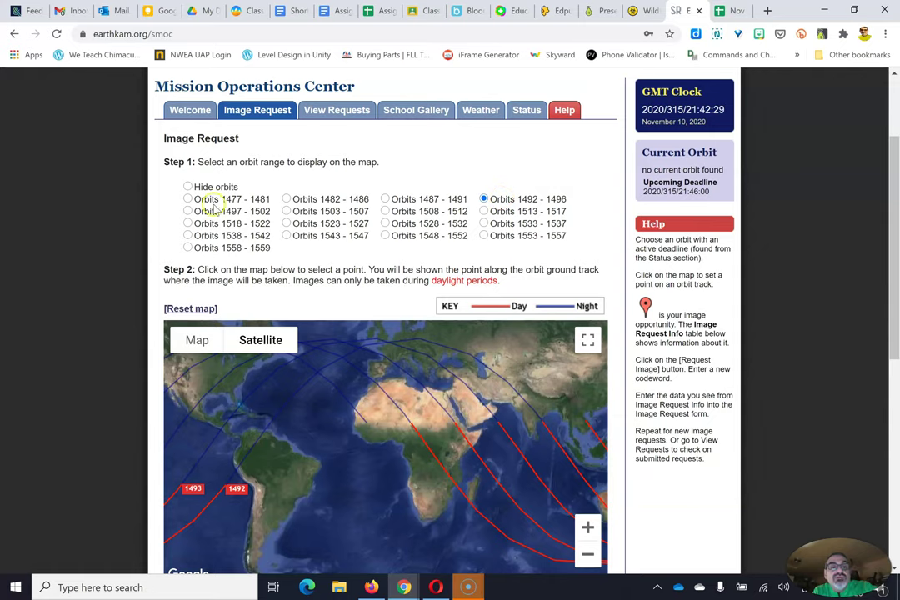
{"action": "left_click", "coordinate": [187, 211]}
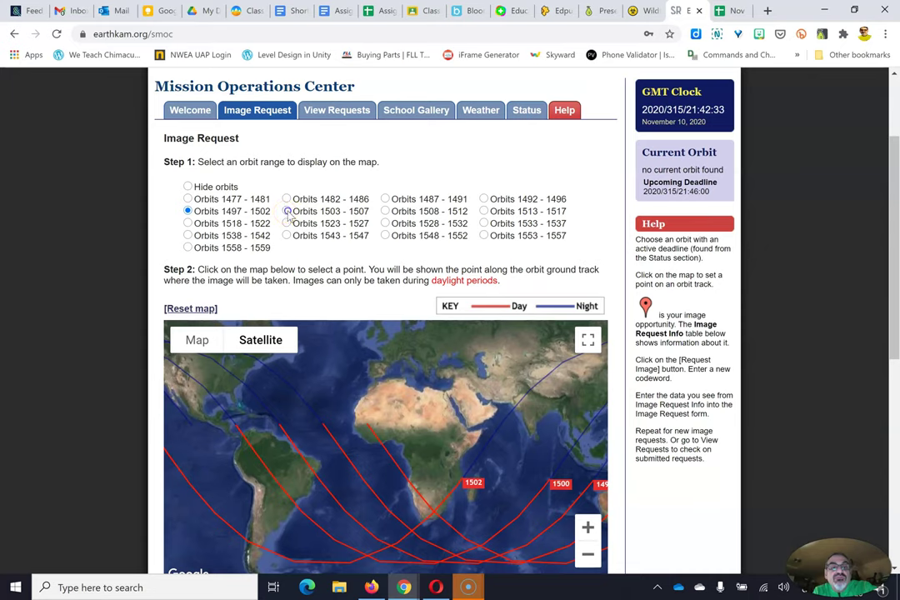
{"action": "left_click", "coordinate": [287, 212]}
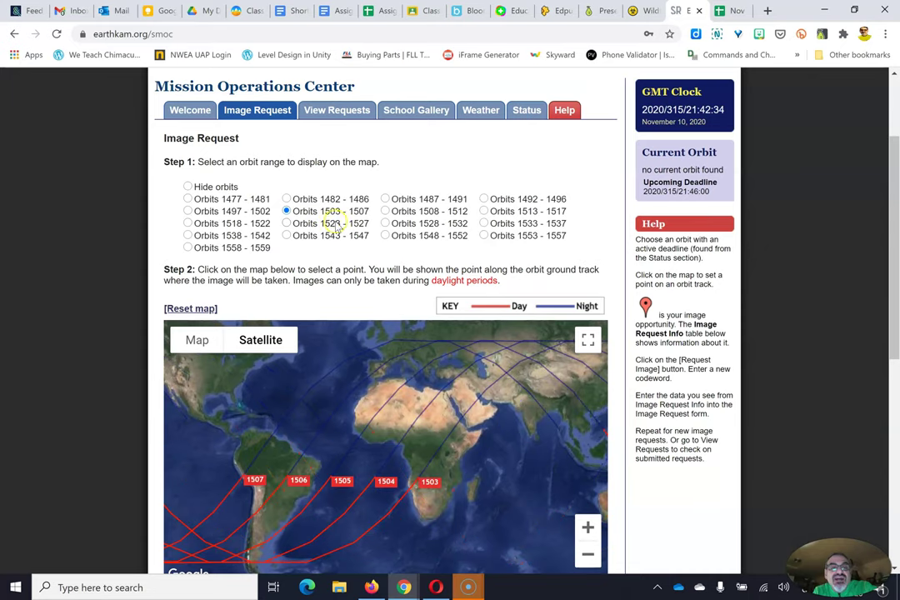
{"action": "left_click", "coordinate": [384, 213]}
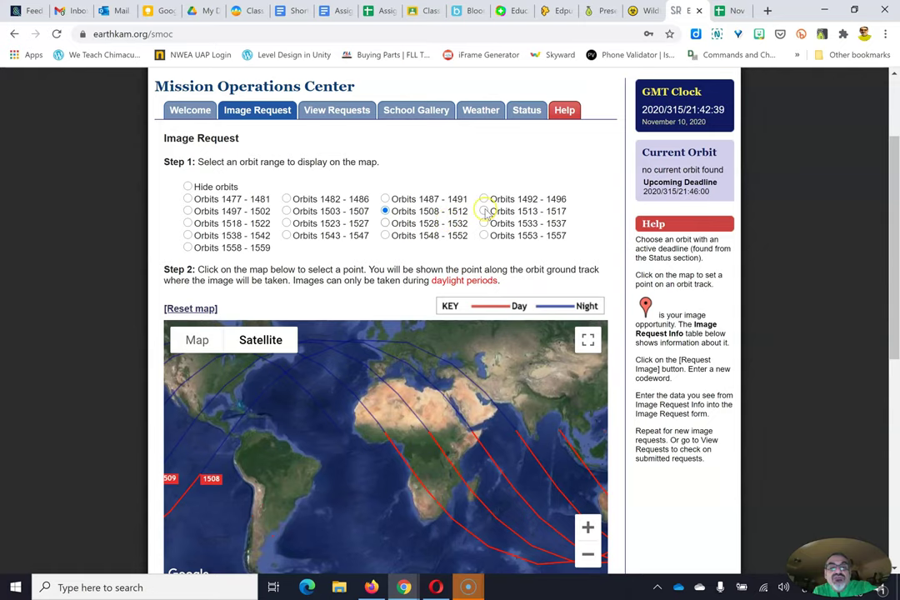
{"action": "left_click", "coordinate": [484, 211]}
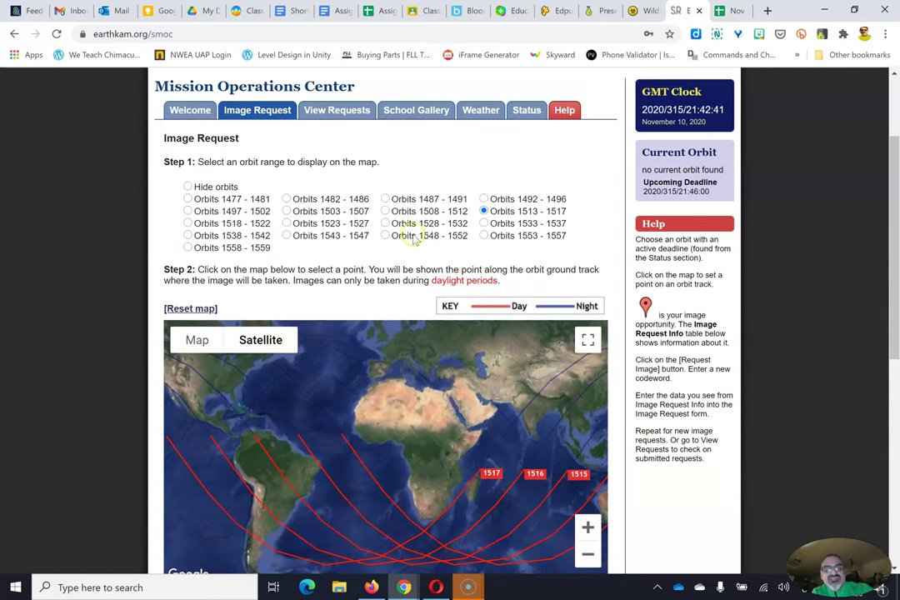
Step: Display orbits 1518 - 1522 and try a request point at orbit 1522's daylight track end over northern South America
{"action": "left_click", "coordinate": [188, 224]}
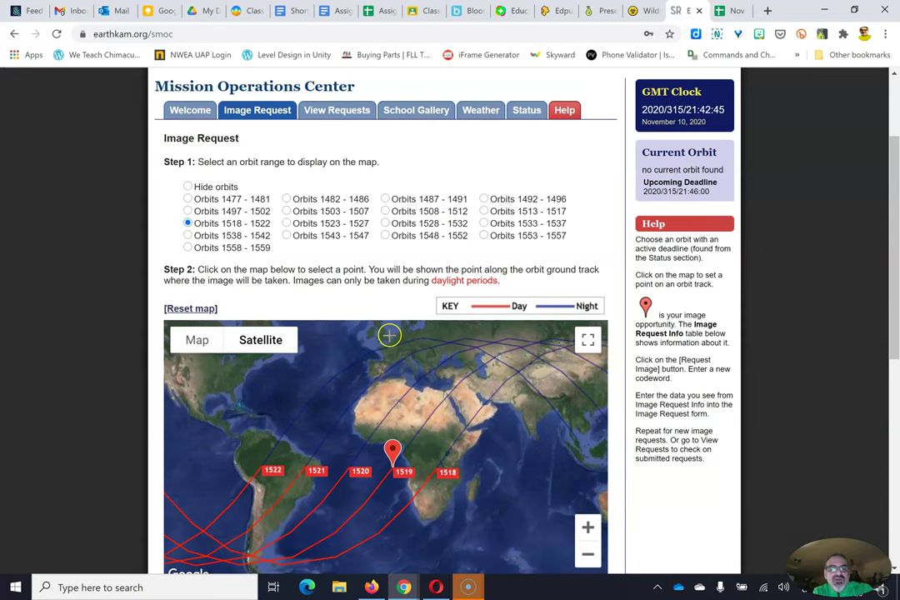
{"action": "left_click", "coordinate": [288, 389]}
{"action": "mouse_move", "coordinate": [288, 389]}
{"action": "left_mouse_down"}
{"action": "mouse_move", "coordinate": [378, 419]}
{"action": "mouse_move", "coordinate": [425, 422]}
{"action": "mouse_move", "coordinate": [319, 400]}
{"action": "left_mouse_up"}
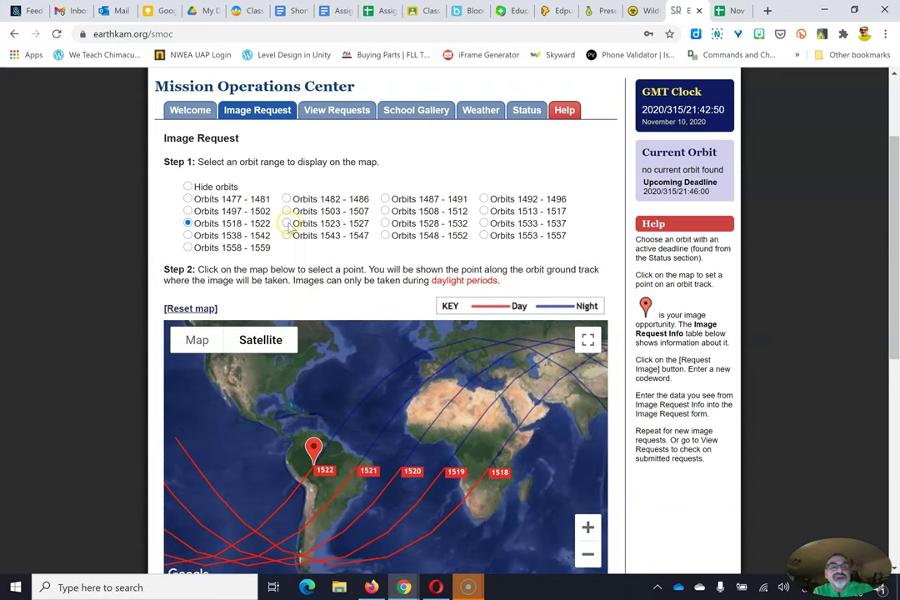
Step: Compare the remaining ground tracks in turn from orbits 1523 - 1527 through 1553 - 1557, ending on orbits 1558 - 1559
{"action": "left_click", "coordinate": [286, 223]}
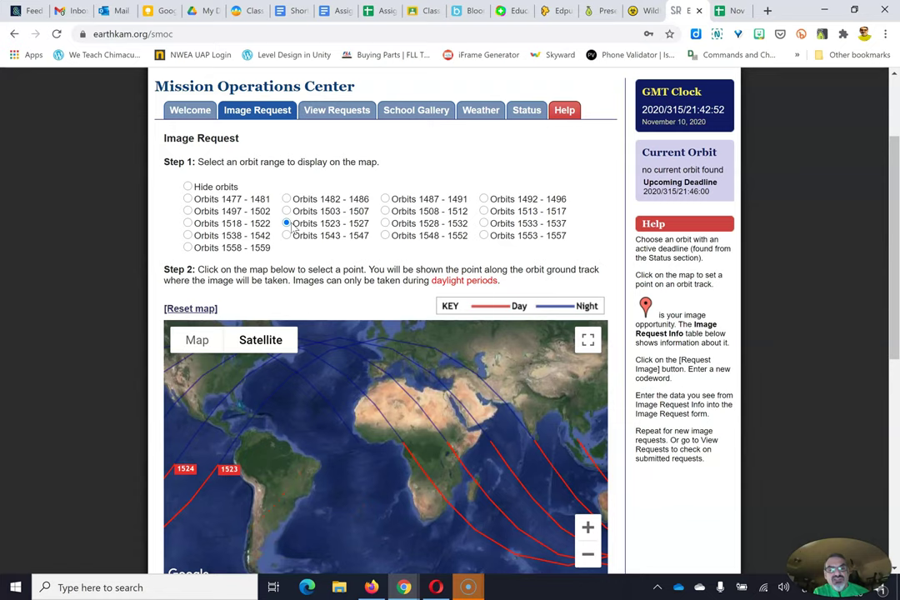
{"action": "left_click", "coordinate": [385, 224]}
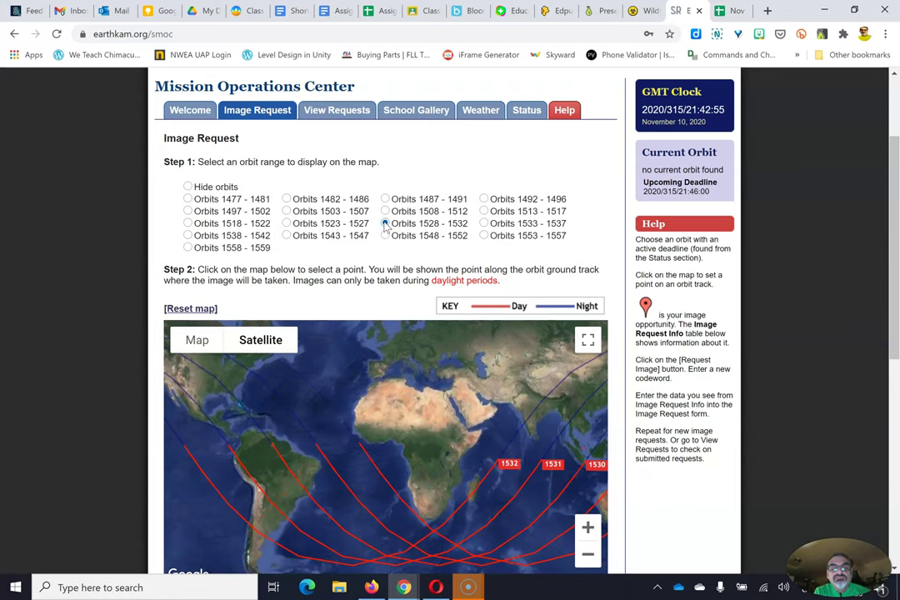
{"action": "left_click", "coordinate": [482, 224]}
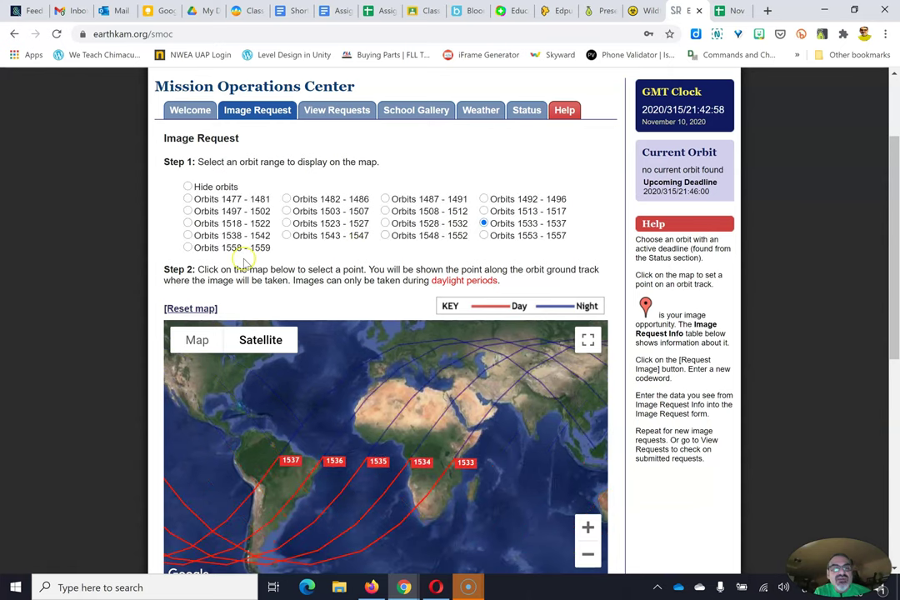
{"action": "left_click", "coordinate": [187, 236]}
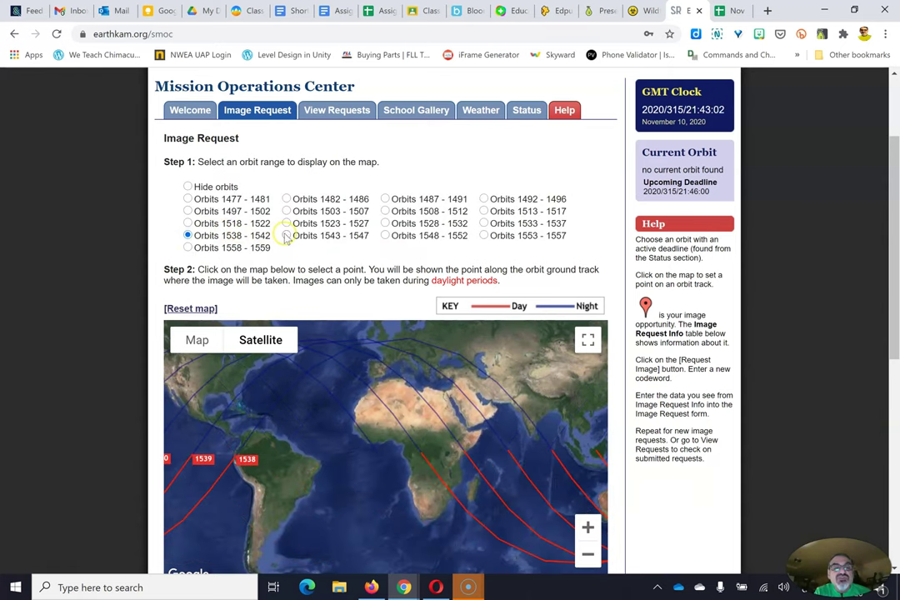
{"action": "left_click", "coordinate": [287, 236]}
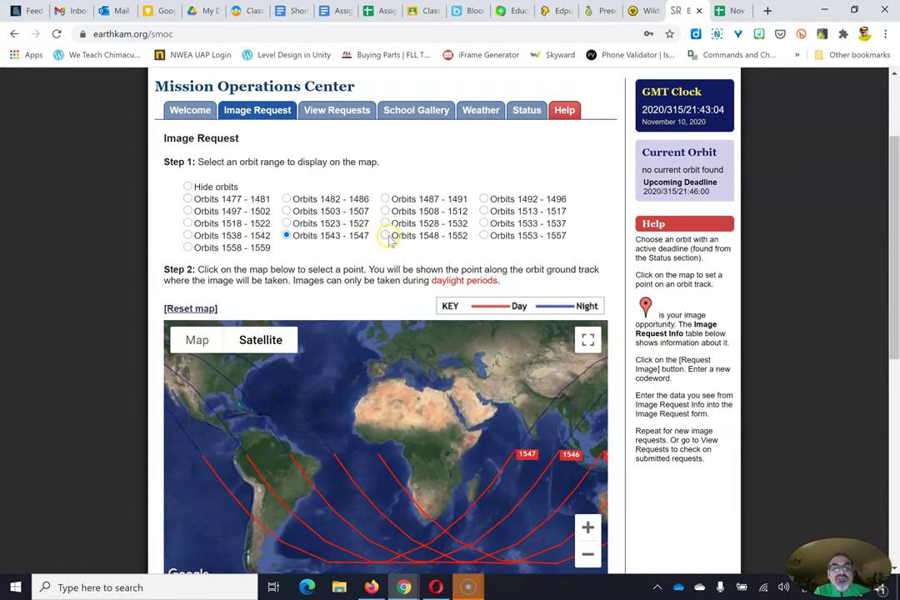
{"action": "left_click", "coordinate": [304, 482]}
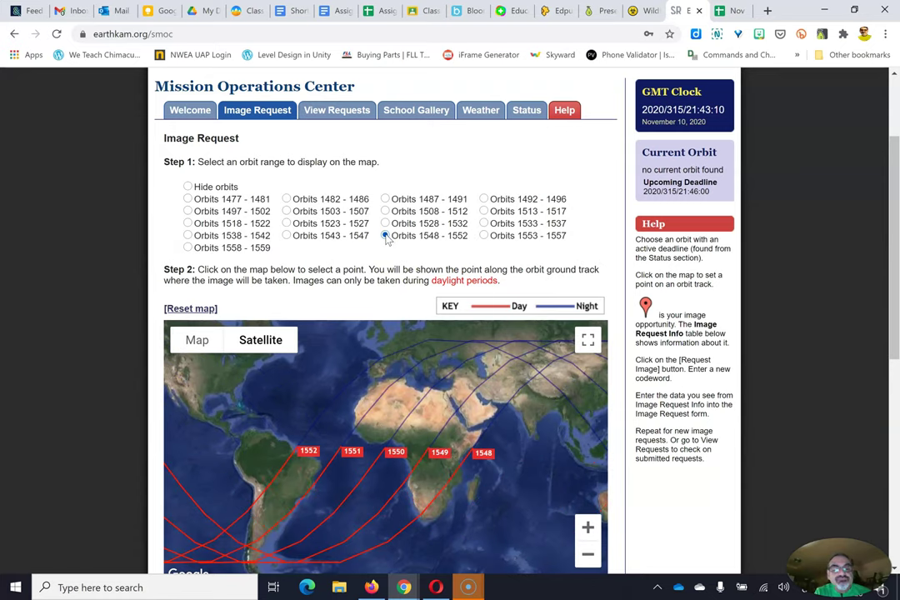
{"action": "left_click", "coordinate": [485, 236]}
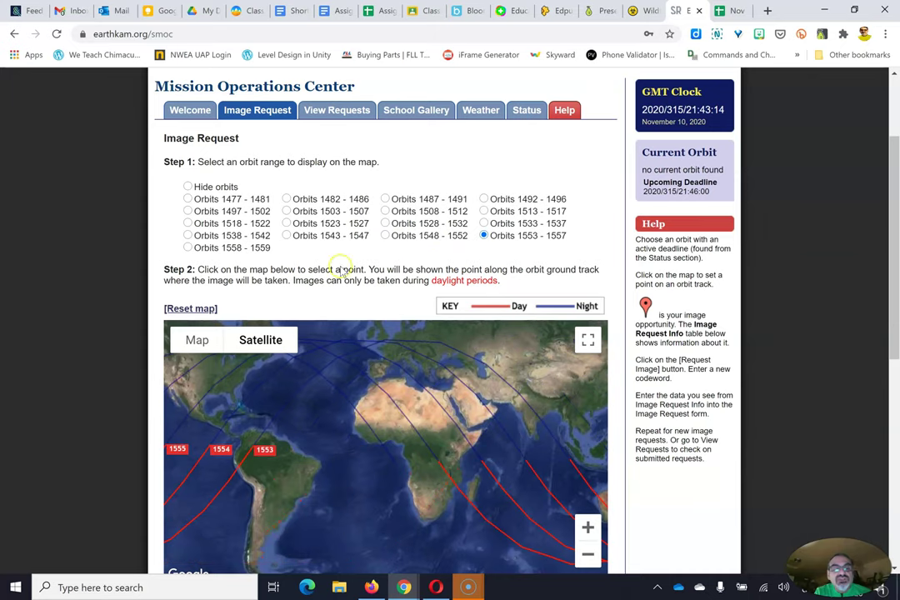
{"action": "left_click", "coordinate": [189, 248]}
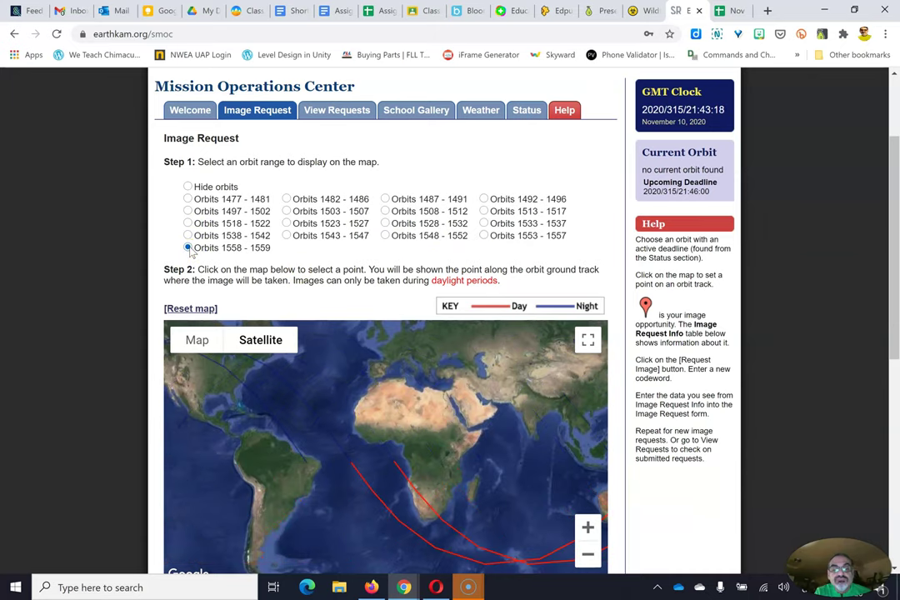
Step: Display orbits 1477 - 1481 and place the image request point where the daylight track crosses the Nile
{"action": "left_click", "coordinate": [187, 198]}
{"action": "left_click", "coordinate": [420, 346]}
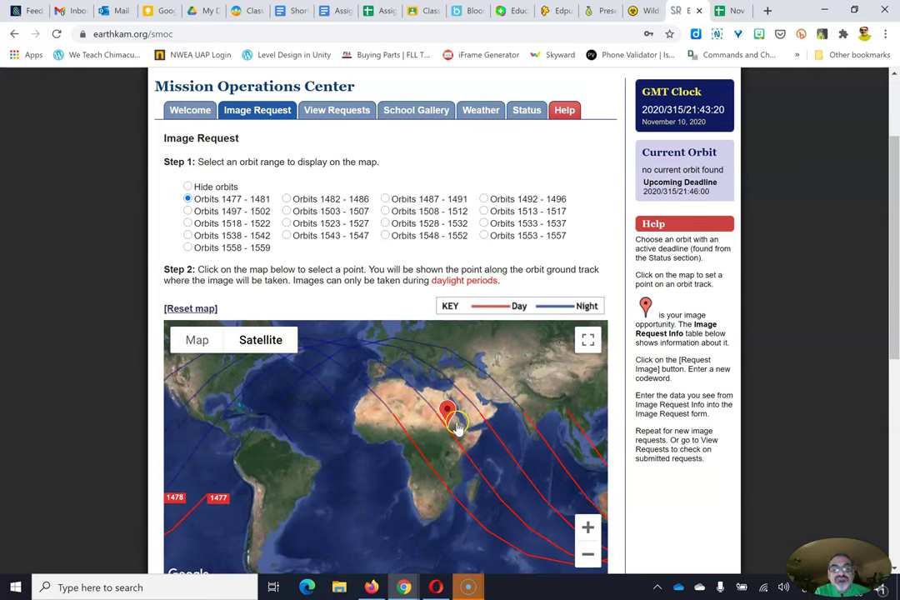
{"action": "scroll", "coordinate": [460, 412], "scroll_direction": "up", "scroll_amount": 3}
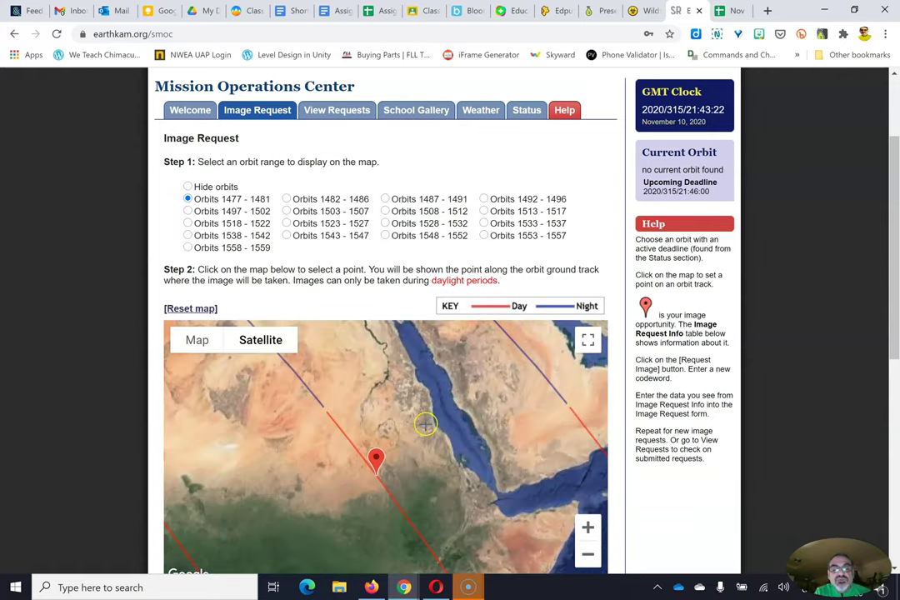
{"action": "scroll", "coordinate": [353, 416], "scroll_direction": "up", "scroll_amount": 3}
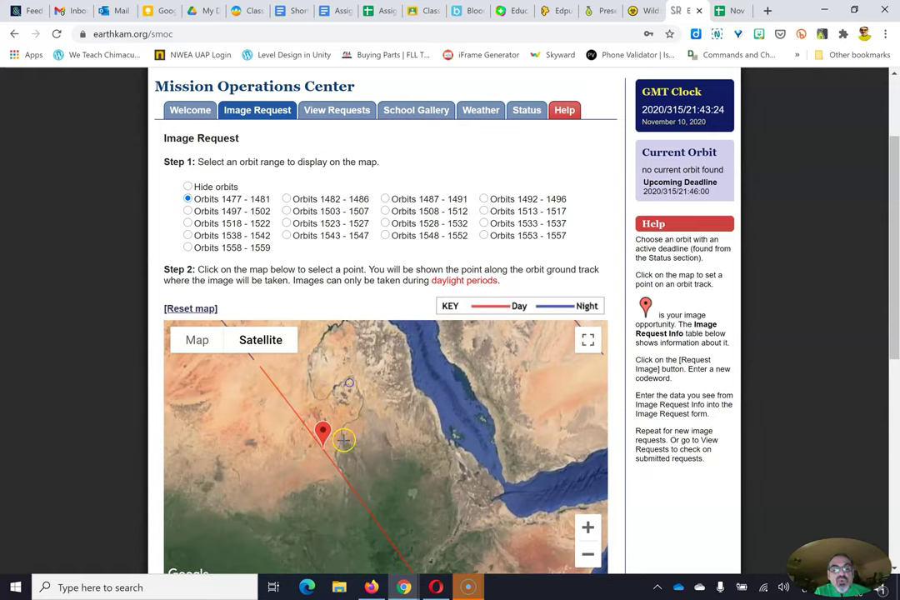
{"action": "mouse_move", "coordinate": [354, 469]}
{"action": "left_mouse_down"}
{"action": "mouse_move", "coordinate": [343, 417]}
{"action": "mouse_move", "coordinate": [332, 405]}
{"action": "mouse_move", "coordinate": [341, 412]}
{"action": "left_mouse_up"}
{"action": "scroll", "coordinate": [344, 449], "scroll_direction": "up", "scroll_amount": 1}
{"action": "mouse_move", "coordinate": [343, 449]}
{"action": "left_mouse_down"}
{"action": "mouse_move", "coordinate": [367, 397]}
{"action": "mouse_move", "coordinate": [395, 378]}
{"action": "left_mouse_up"}
{"action": "left_click", "coordinate": [375, 418]}
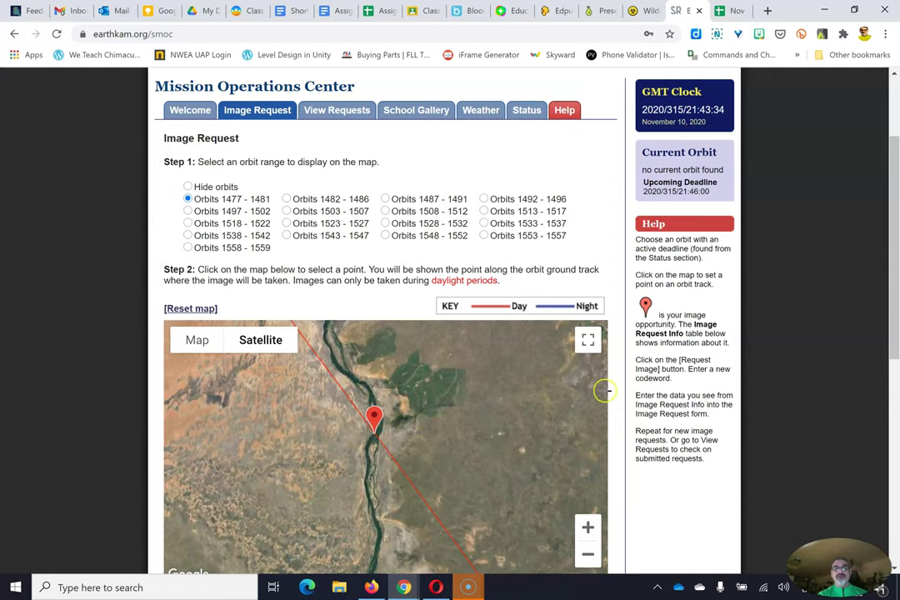
Step: Open the image request form for the Nile point and copy a mission codeword from the 6th Grade conversation in Classcraft's messages
{"action": "scroll", "coordinate": [662, 390], "scroll_direction": "down", "scroll_amount": 4}
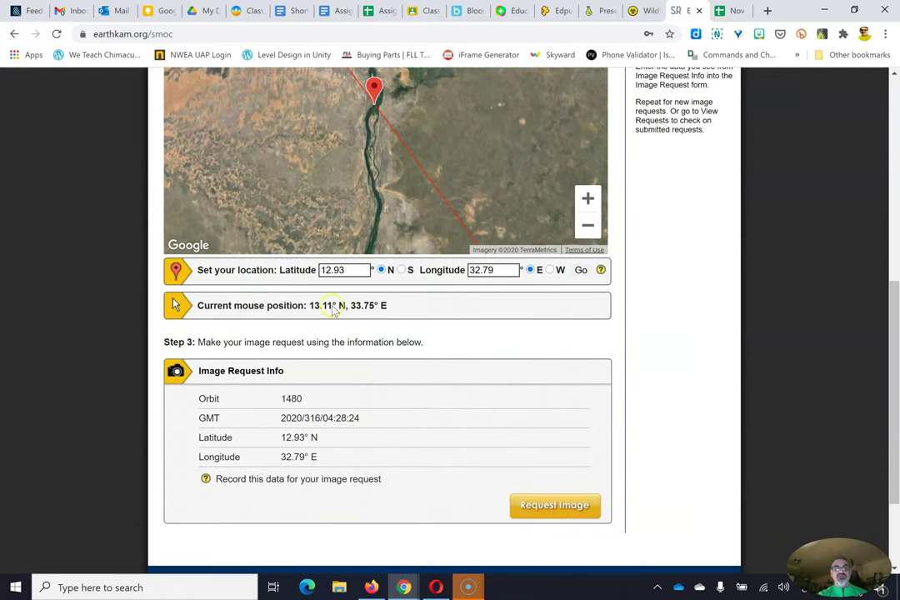
{"action": "left_click", "coordinate": [530, 505]}
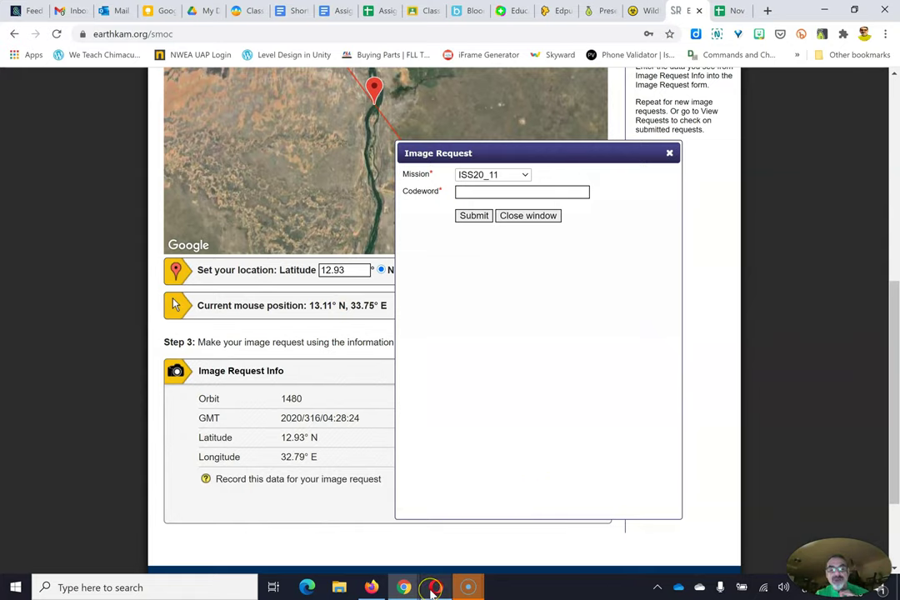
{"action": "mouse_move", "coordinate": [433, 590]}
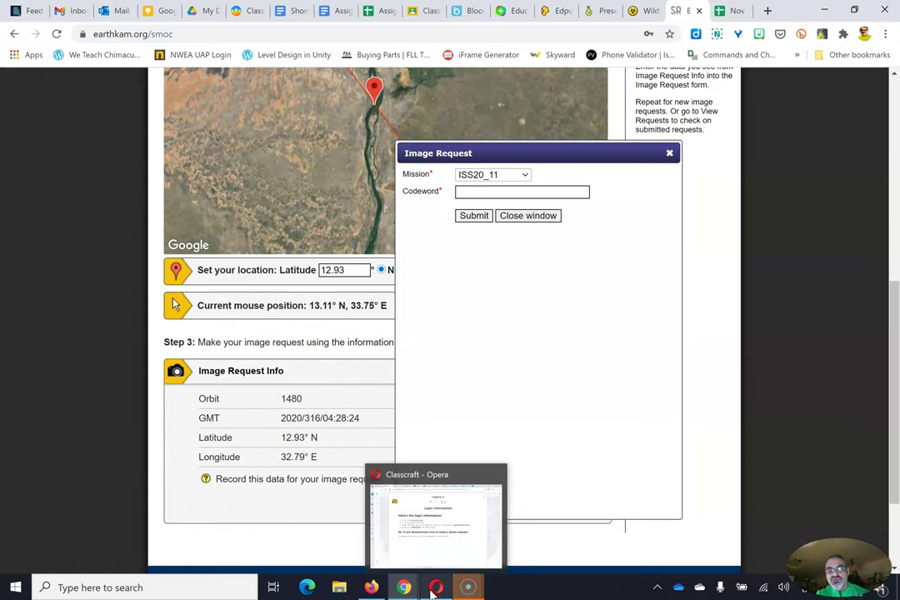
{"action": "left_click", "coordinate": [433, 588]}
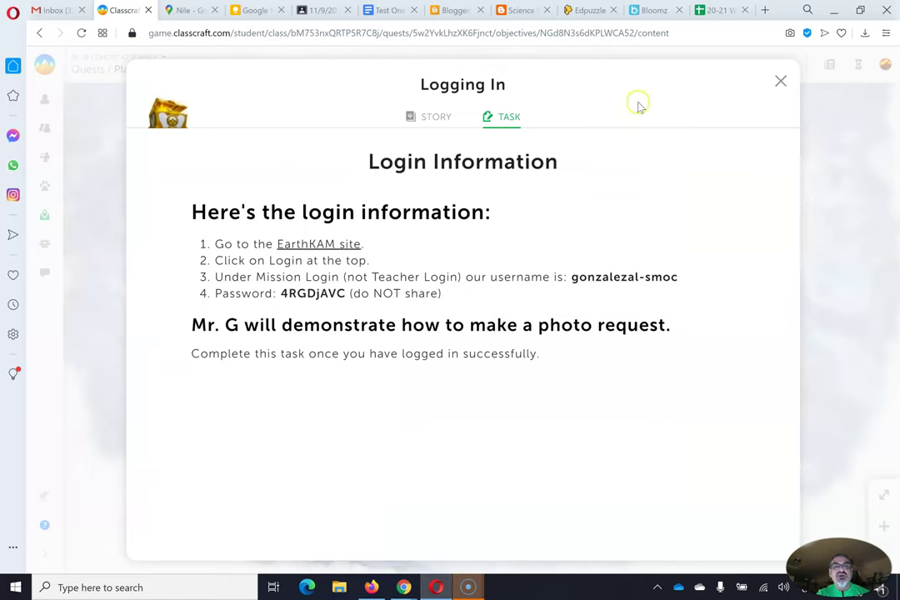
{"action": "left_click", "coordinate": [781, 82]}
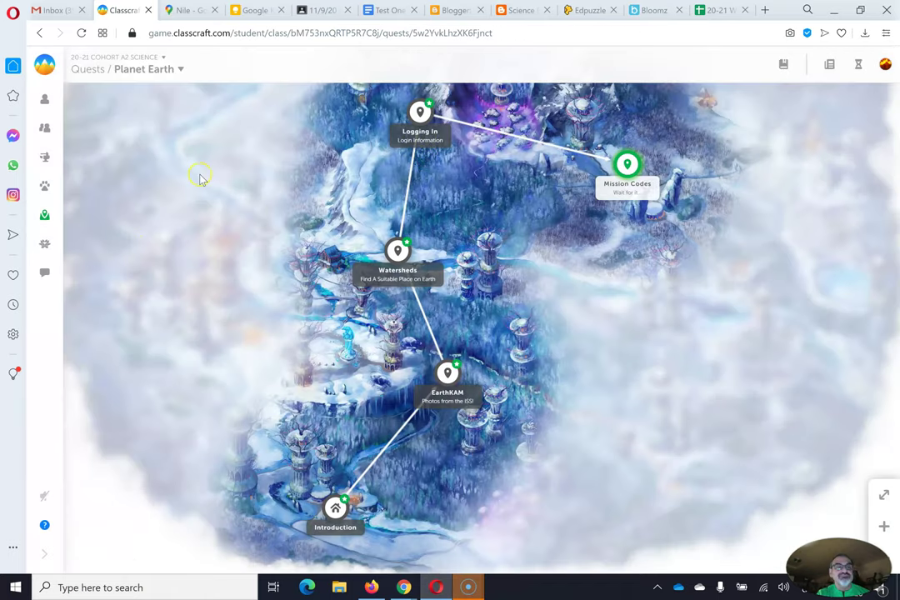
{"action": "left_click", "coordinate": [45, 274]}
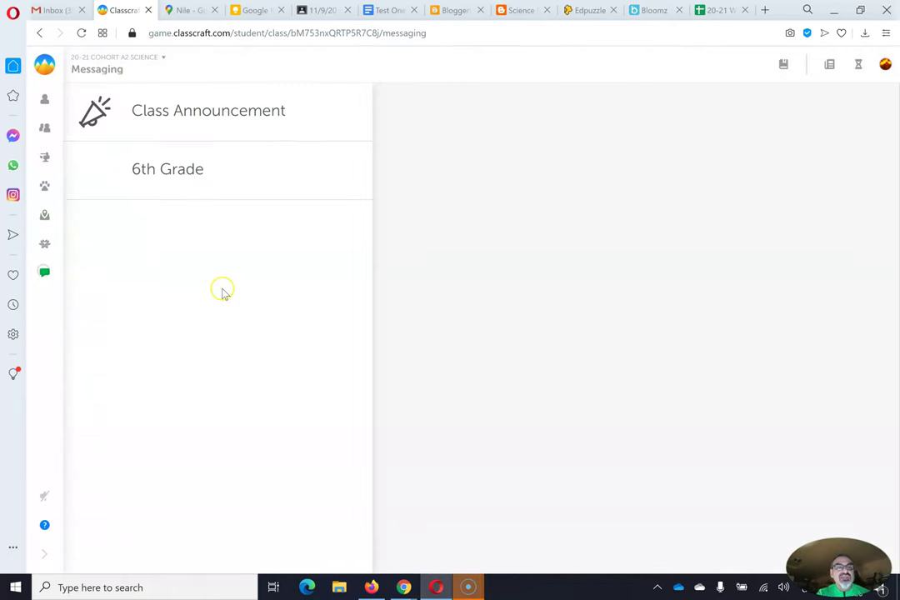
{"action": "left_click", "coordinate": [228, 181]}
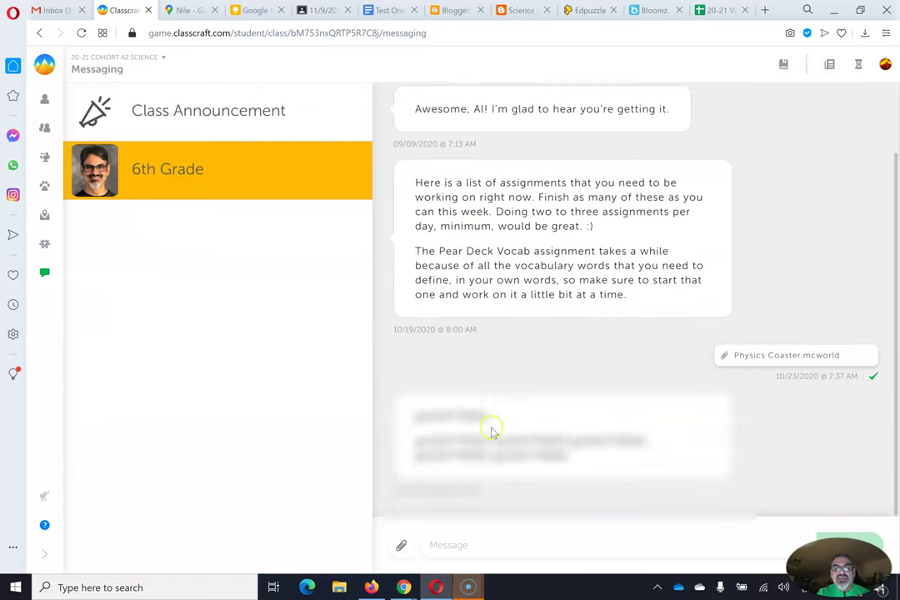
{"action": "double_click", "coordinate": [530, 457]}
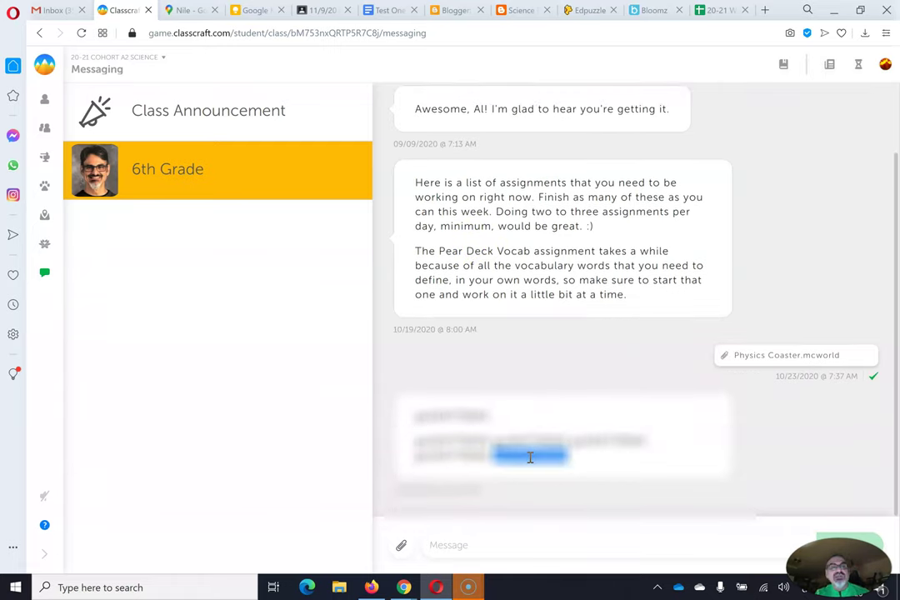
Step: Return to the EarthKAM image request in Chrome and submit the mission codeword for mission ISS20_11
{"action": "left_click", "coordinate": [403, 589]}
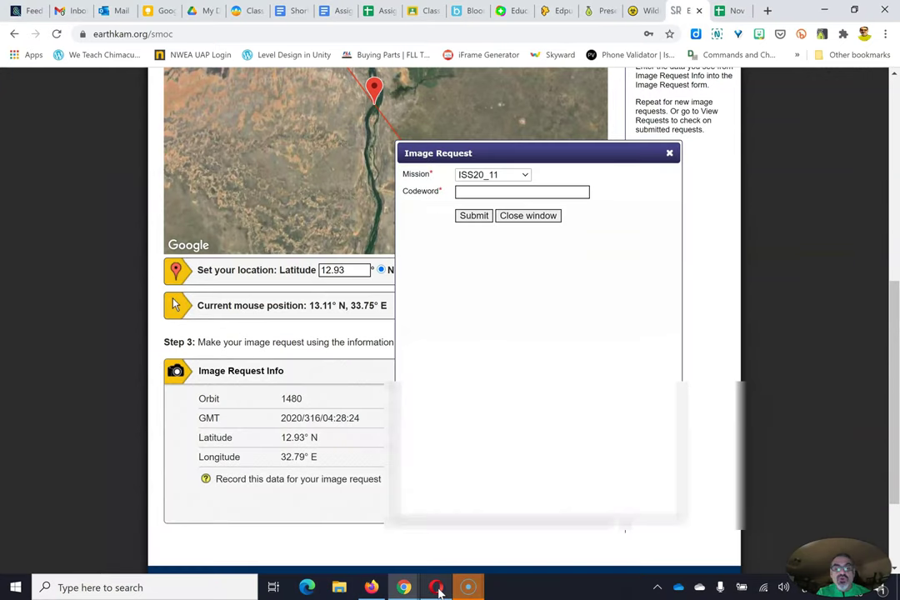
{"action": "left_click", "coordinate": [496, 193]}
{"action": "key", "text": "ctrl+v"}
{"action": "key", "text": "ctrl+v"}
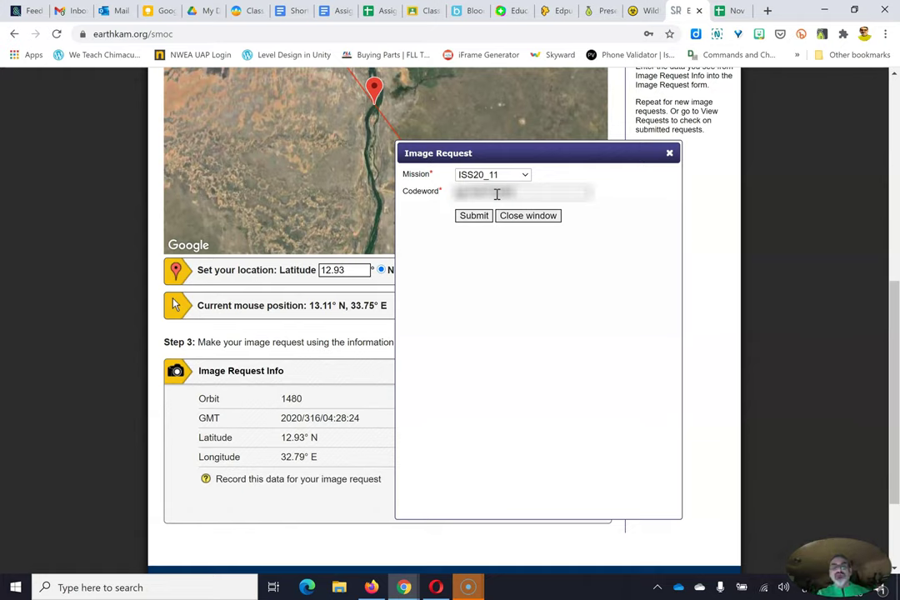
{"action": "left_click", "coordinate": [523, 219]}
{"action": "left_click", "coordinate": [470, 215]}
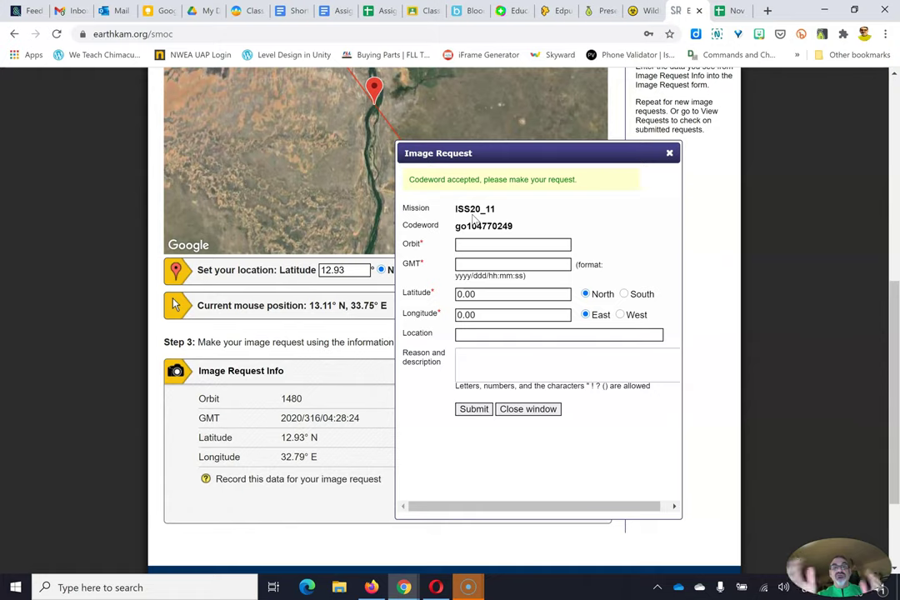
{"action": "left_click", "coordinate": [473, 176]}
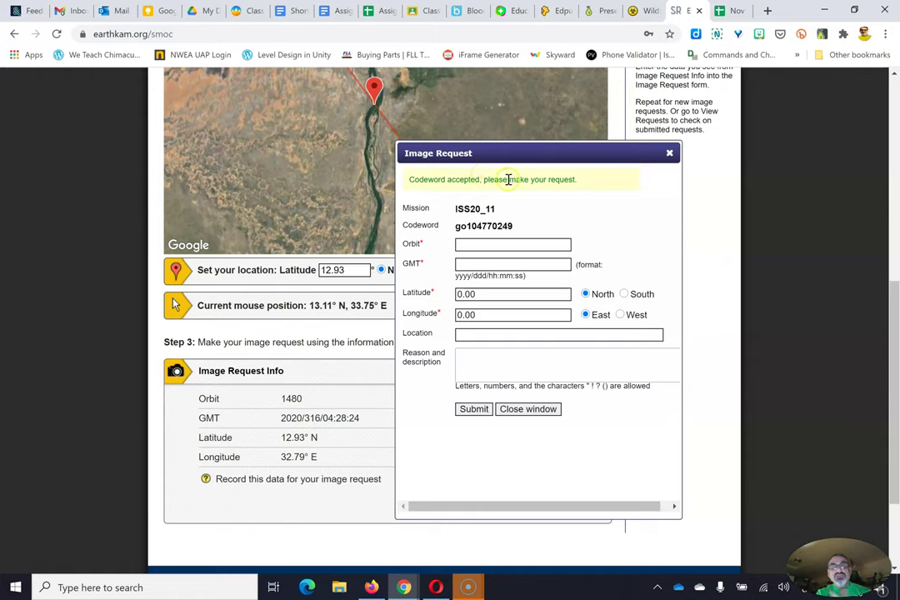
{"action": "left_click", "coordinate": [469, 411]}
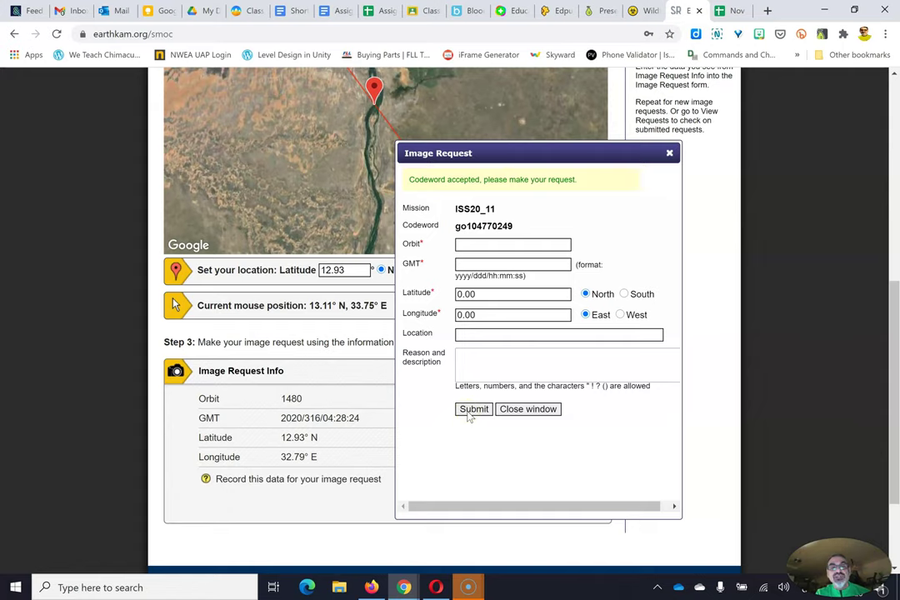
Step: Move the request form clear of the Image Request Info table and fill in its orbit as 1480
{"action": "left_click_drag", "start_coordinate": [514, 157], "coordinate": [538, 207]}
{"action": "left_click", "coordinate": [437, 347]}
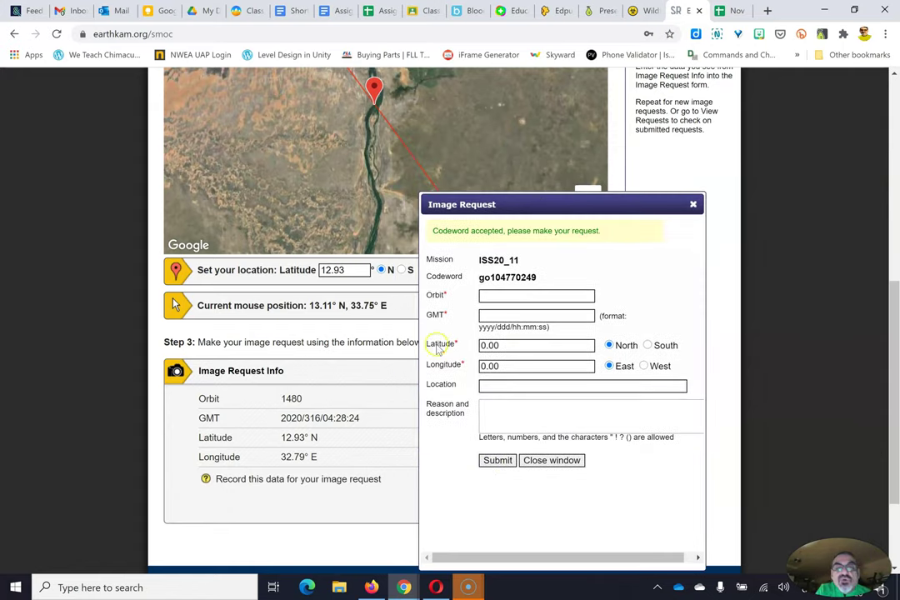
{"action": "left_click", "coordinate": [296, 398]}
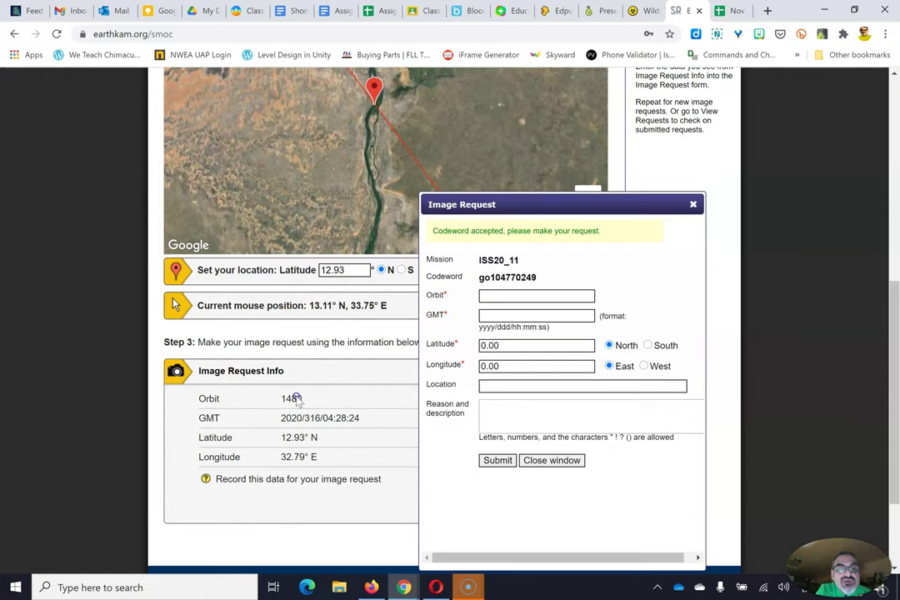
{"action": "double_click", "coordinate": [296, 398]}
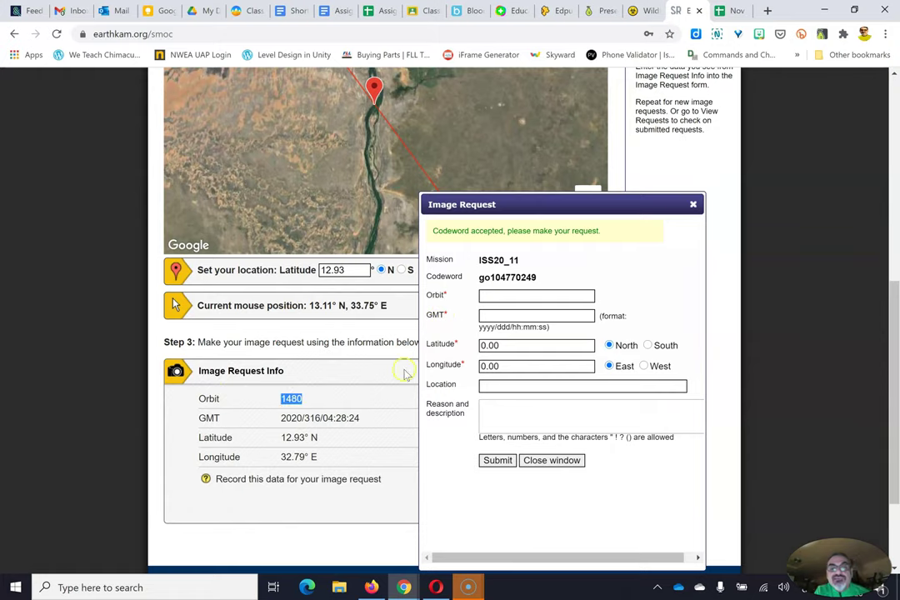
{"action": "key", "text": "ctrl+c"}
{"action": "left_click", "coordinate": [507, 294]}
{"action": "key", "text": "ctrl+v"}
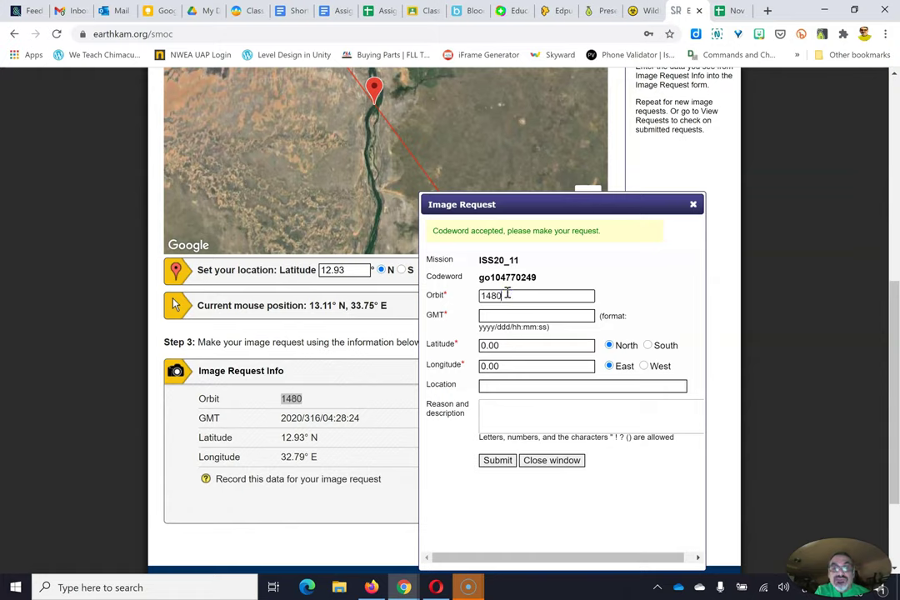
Step: Copy the GMT value 2020/316/04:28:24 from the Image Request Info table into the request form
{"action": "left_click", "coordinate": [282, 419]}
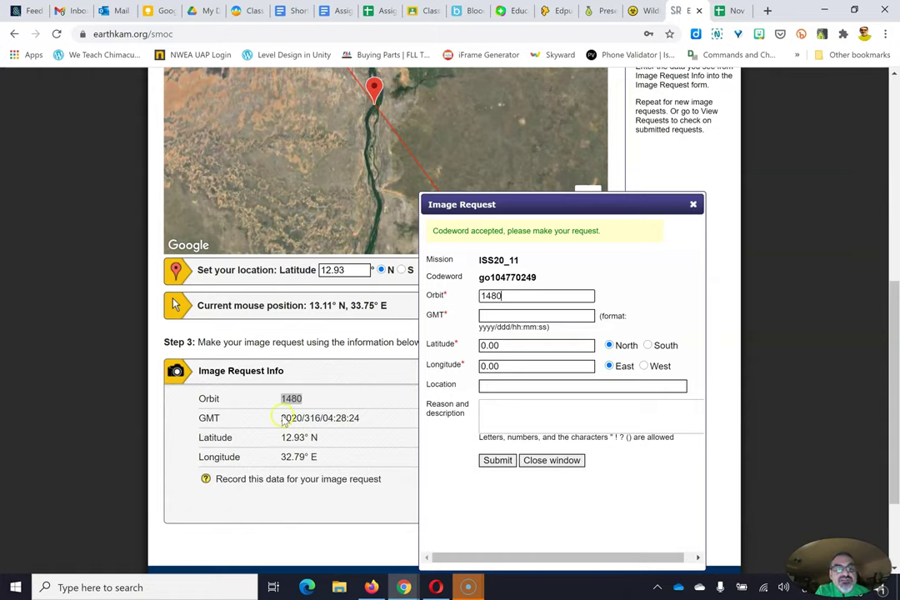
{"action": "left_click_drag", "start_coordinate": [283, 421], "coordinate": [365, 424]}
{"action": "key", "text": "ctrl+c"}
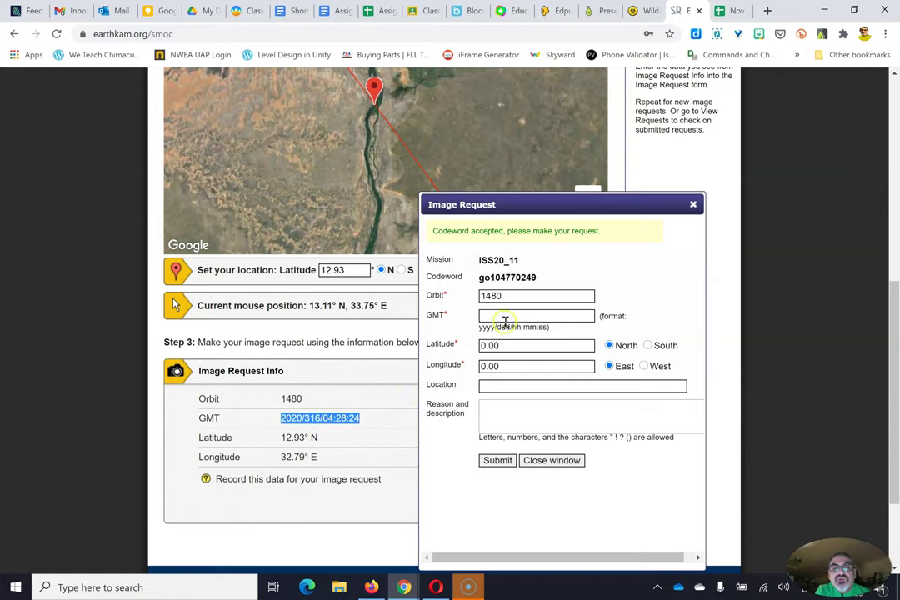
{"action": "left_click", "coordinate": [505, 319]}
{"action": "key", "text": "ctrl+v"}
Step: Copy the latitude 12.93 from the Image Request Info table into the request form
{"action": "left_click", "coordinate": [503, 347]}
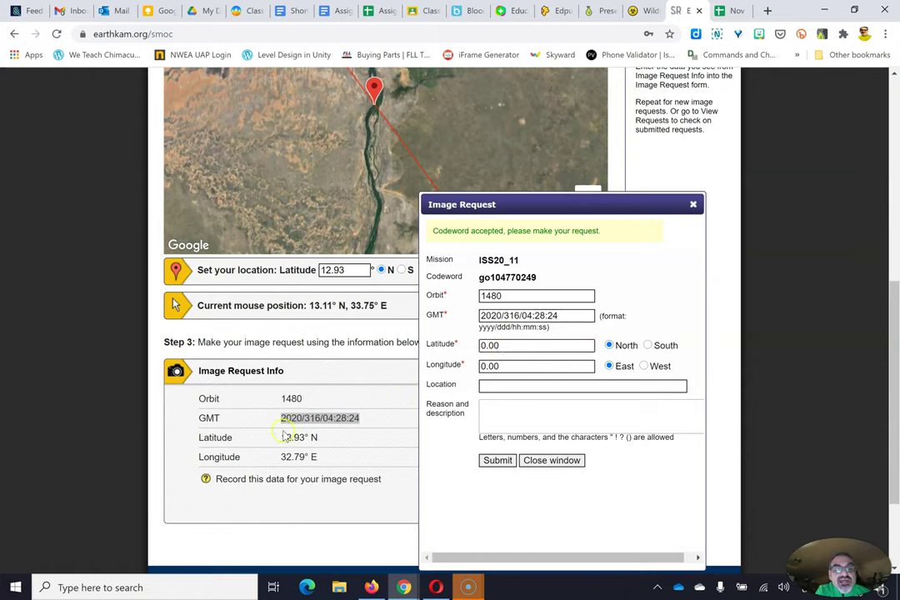
{"action": "left_click_drag", "start_coordinate": [281, 438], "coordinate": [304, 444]}
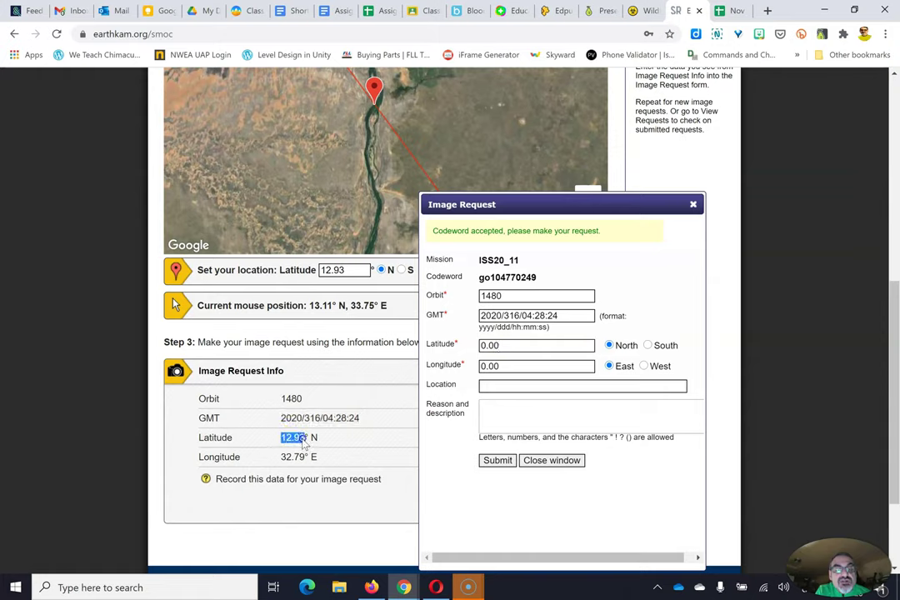
{"action": "left_click_drag", "start_coordinate": [502, 345], "coordinate": [471, 345]}
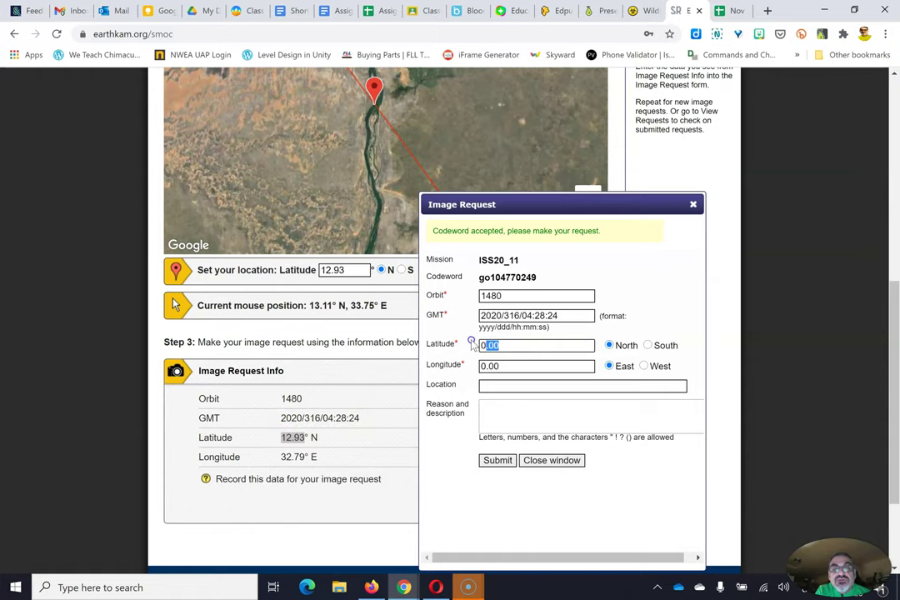
{"action": "key", "text": "ctrl+v"}
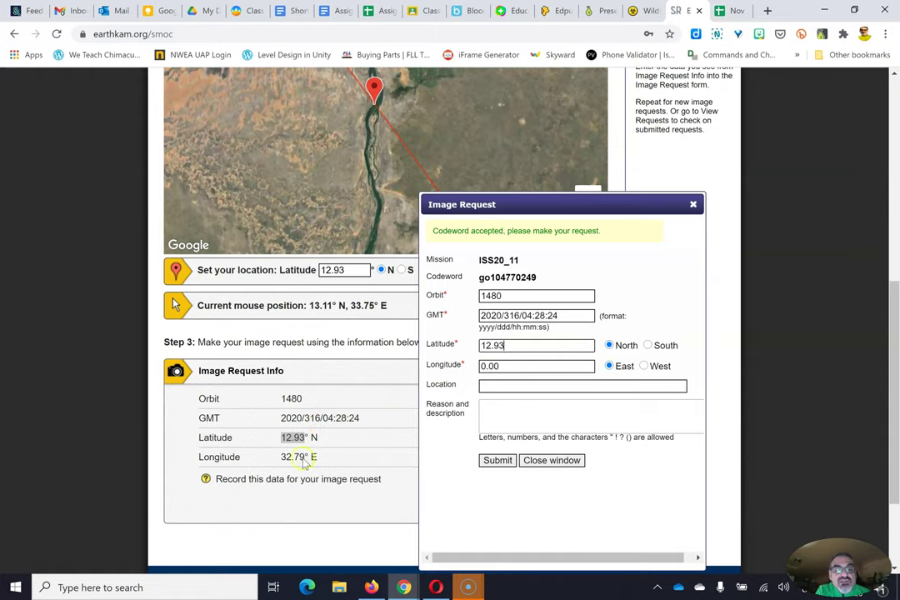
Step: Copy the longitude 32.79 from the Image Request Info table into the request form, removing the extra leading spaces
{"action": "left_click_drag", "start_coordinate": [306, 458], "coordinate": [278, 456]}
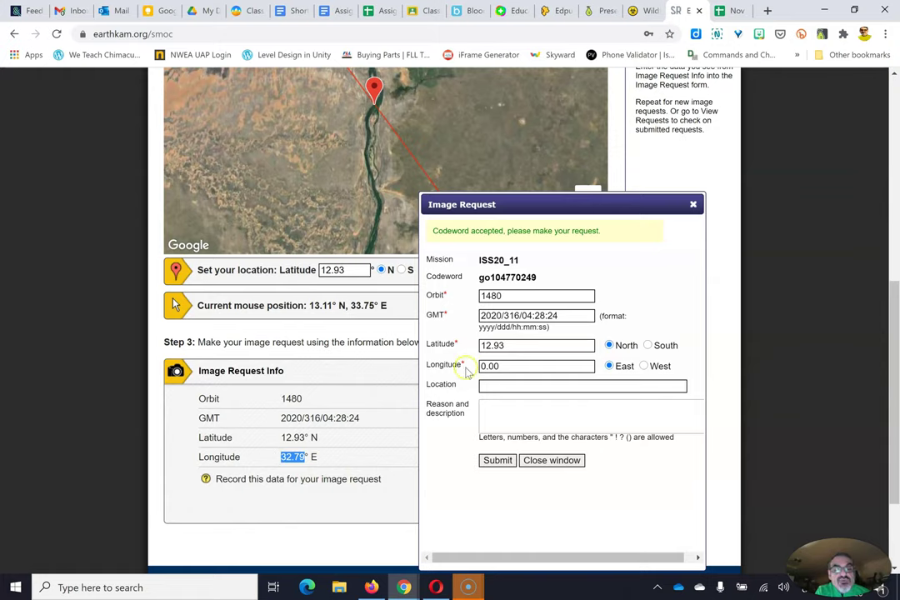
{"action": "left_click_drag", "start_coordinate": [503, 367], "coordinate": [463, 373]}
{"action": "key", "text": "ctrl+v"}
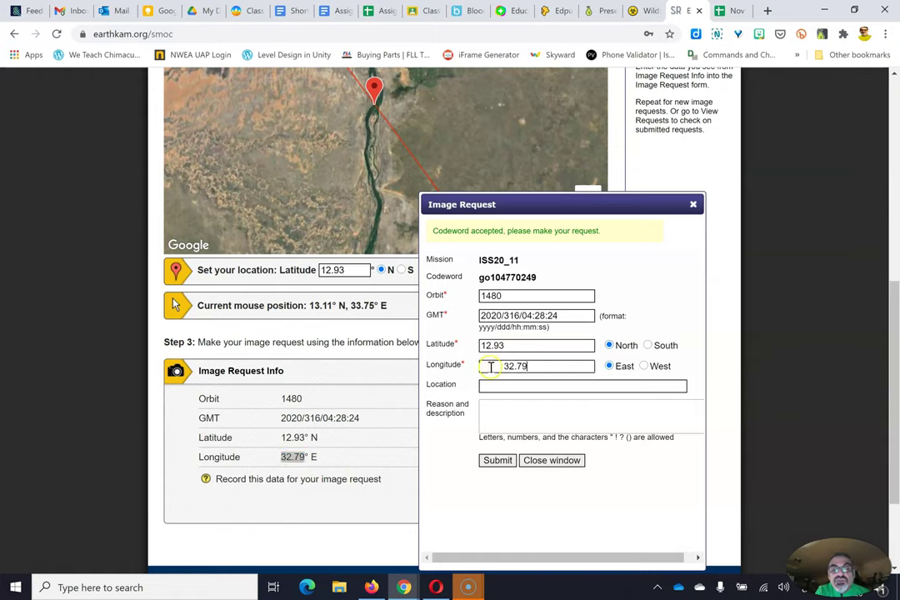
{"action": "left_click_drag", "start_coordinate": [502, 368], "coordinate": [454, 370]}
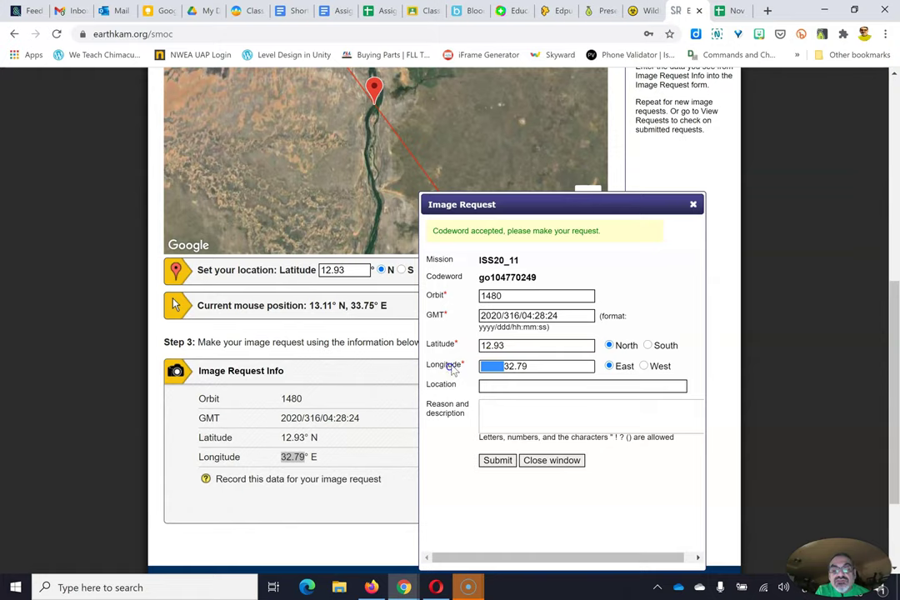
{"action": "key", "text": "BackSpace"}
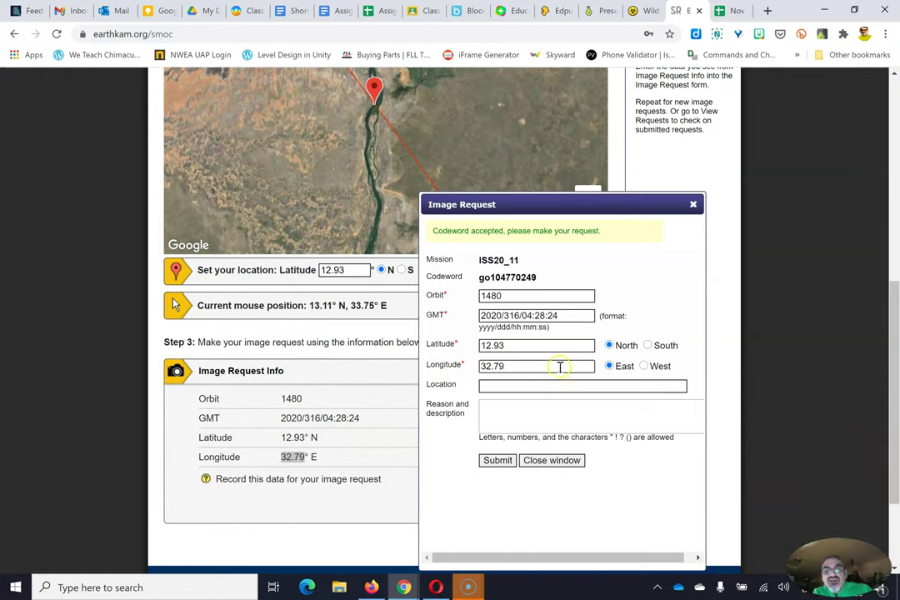
Step: Enter the location "Egypt or Thereabouts" and description "Part of the Nile River.", submit the image request and close the form
{"action": "left_click", "coordinate": [514, 386]}
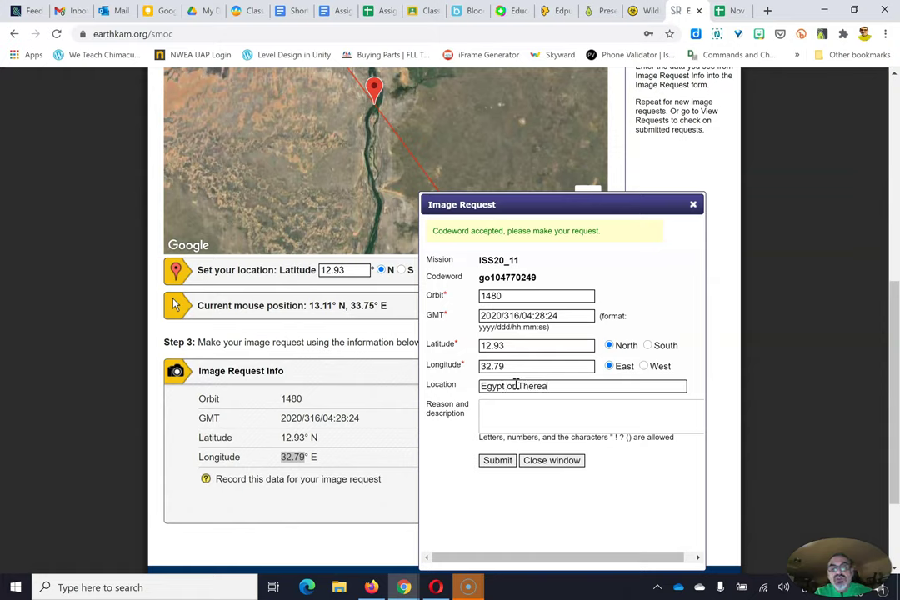
{"action": "key", "text": "Tab"}
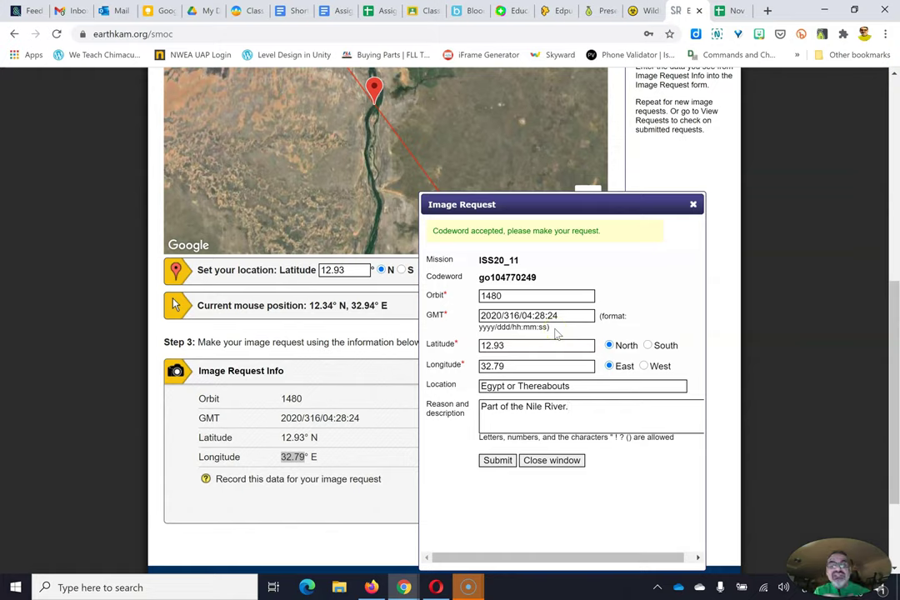
{"action": "left_click", "coordinate": [498, 463]}
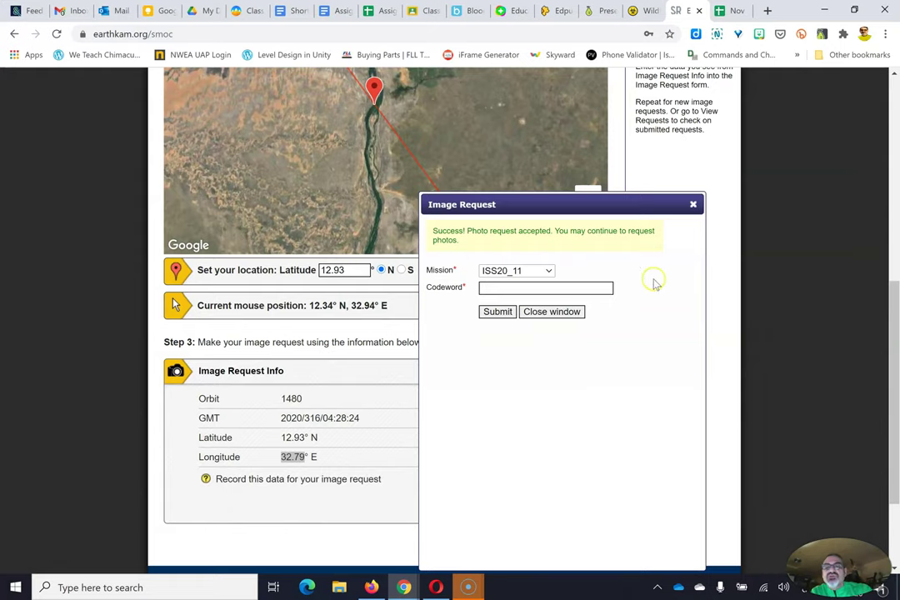
{"action": "left_click", "coordinate": [693, 205]}
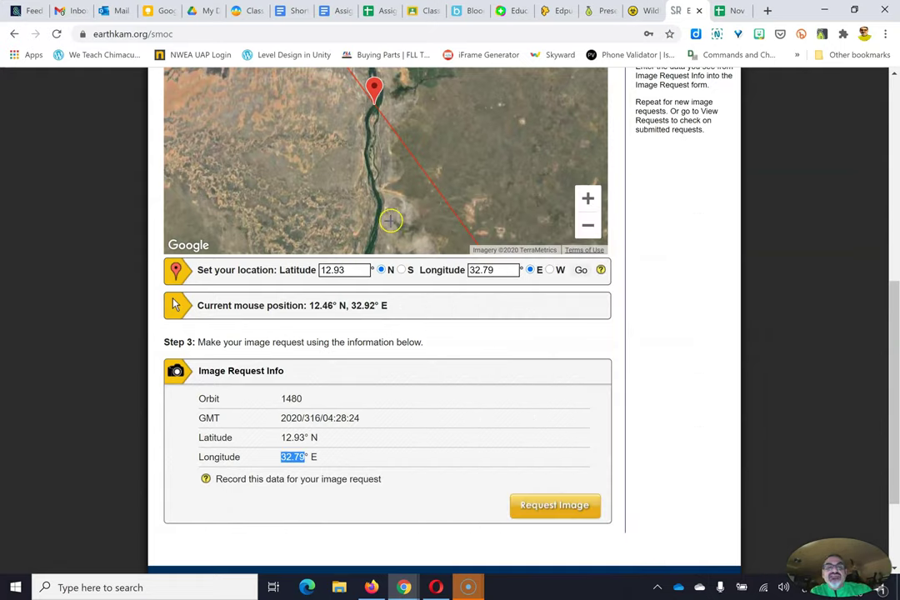
Step: View the submitted requests for the November 2020 Mission and examine their entries and the table of status descriptions
{"action": "scroll", "coordinate": [697, 246], "scroll_direction": "up", "scroll_amount": 4}
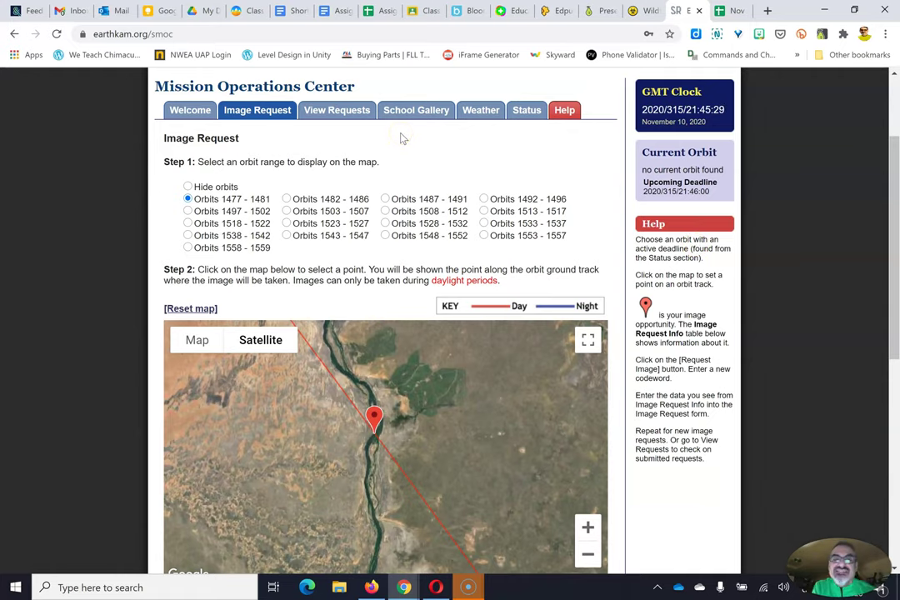
{"action": "left_click", "coordinate": [340, 111]}
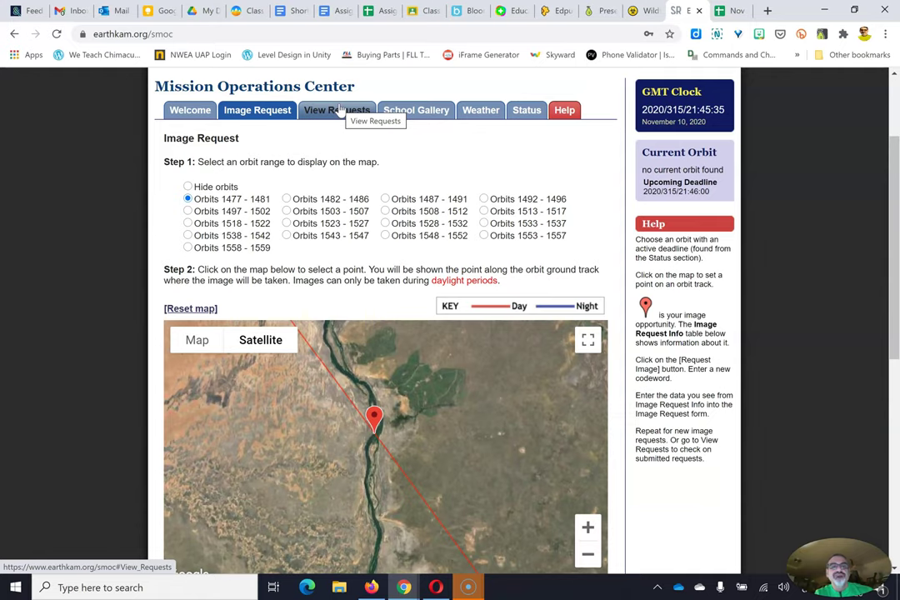
{"action": "left_click", "coordinate": [340, 111]}
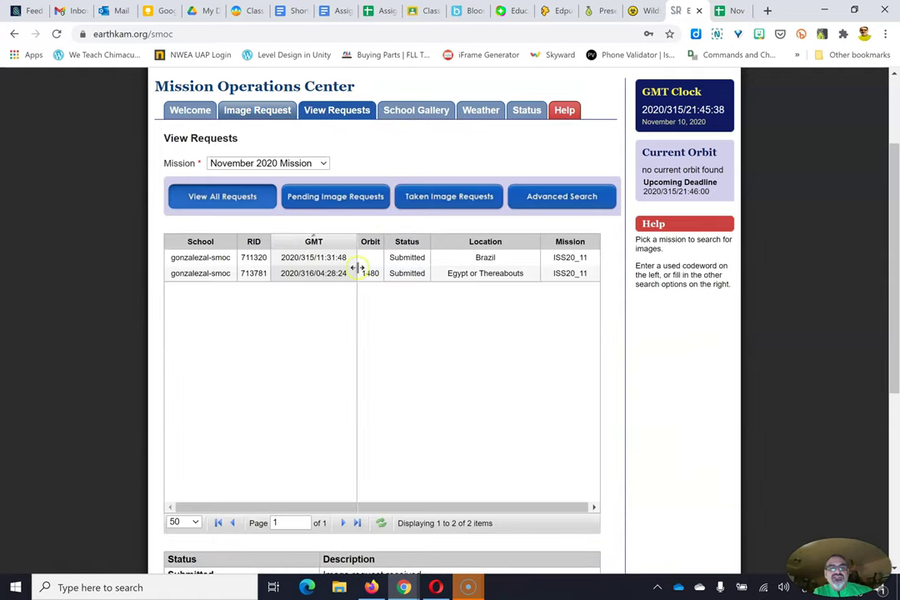
{"action": "left_click", "coordinate": [417, 323]}
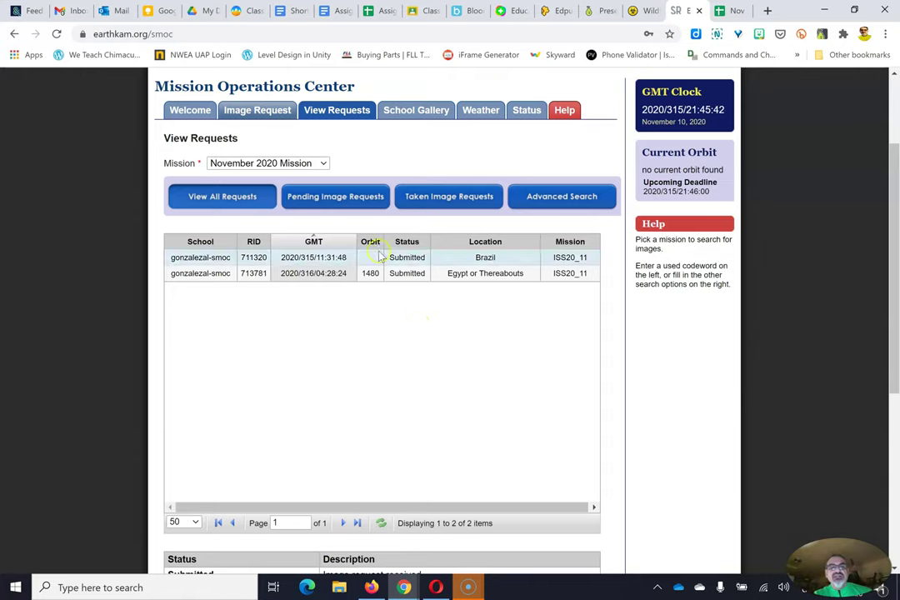
{"action": "left_click", "coordinate": [377, 374]}
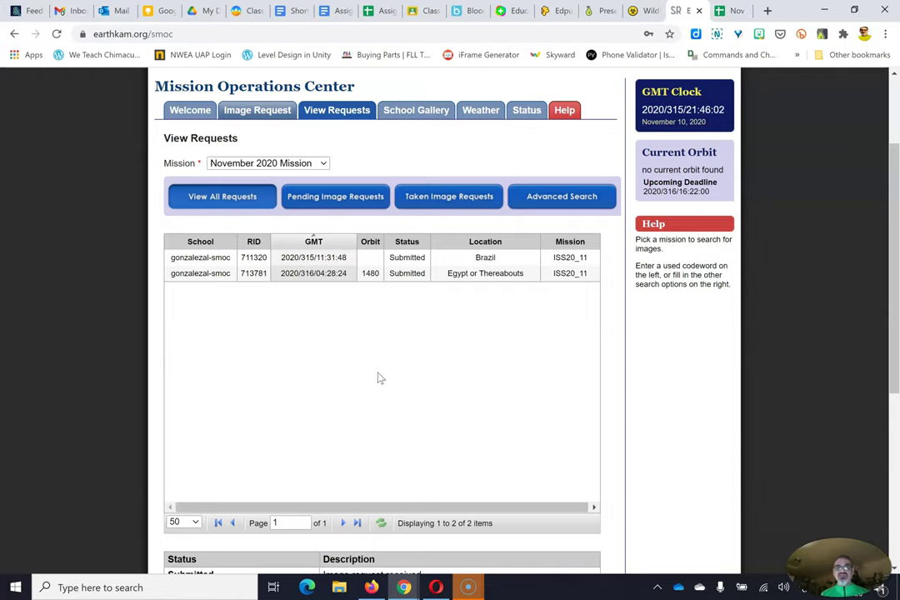
{"action": "left_click", "coordinate": [390, 368]}
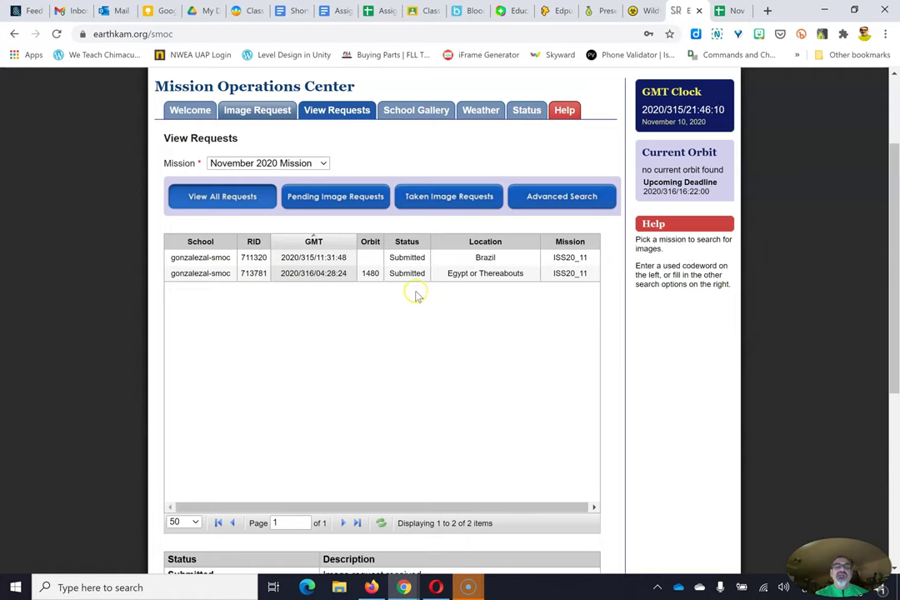
{"action": "scroll", "coordinate": [424, 300], "scroll_direction": "down", "scroll_amount": 1}
{"action": "scroll", "coordinate": [423, 300], "scroll_direction": "down", "scroll_amount": 4}
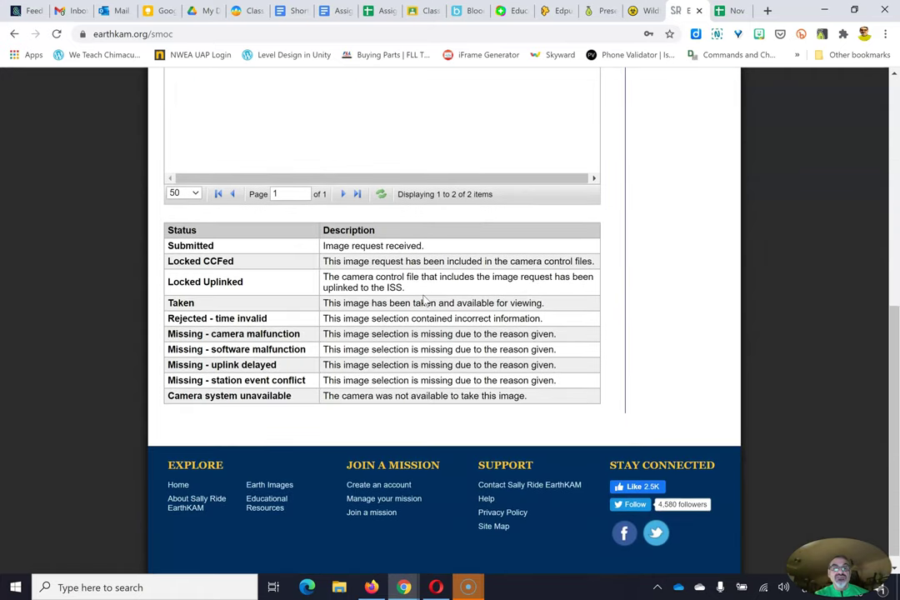
{"action": "scroll", "coordinate": [427, 297], "scroll_direction": "up", "scroll_amount": 3}
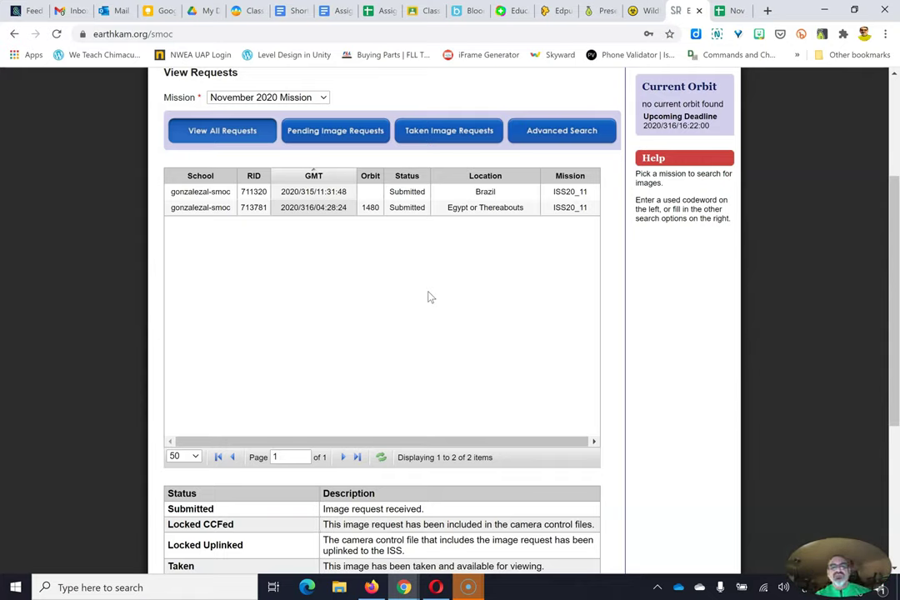
{"action": "left_click", "coordinate": [395, 288]}
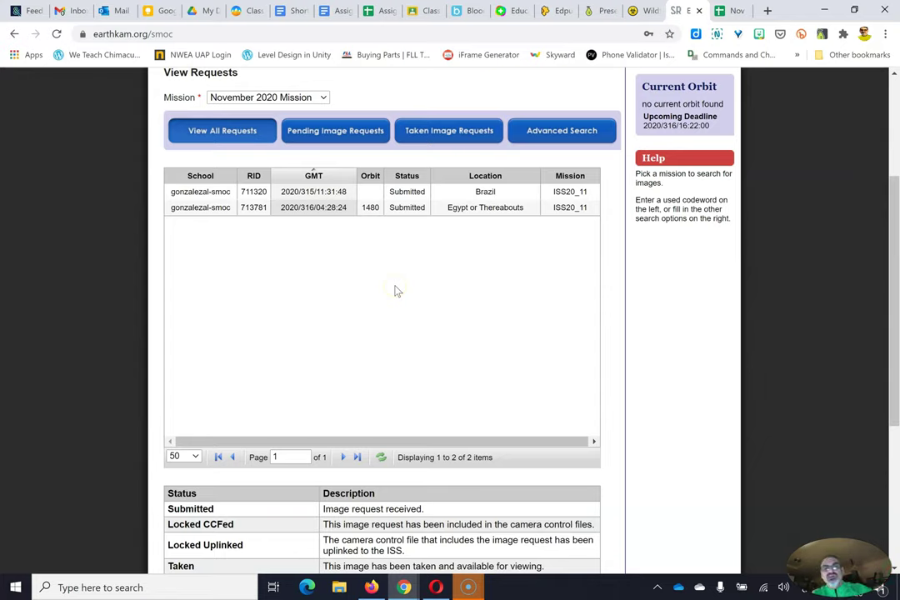
{"action": "left_click", "coordinate": [399, 421]}
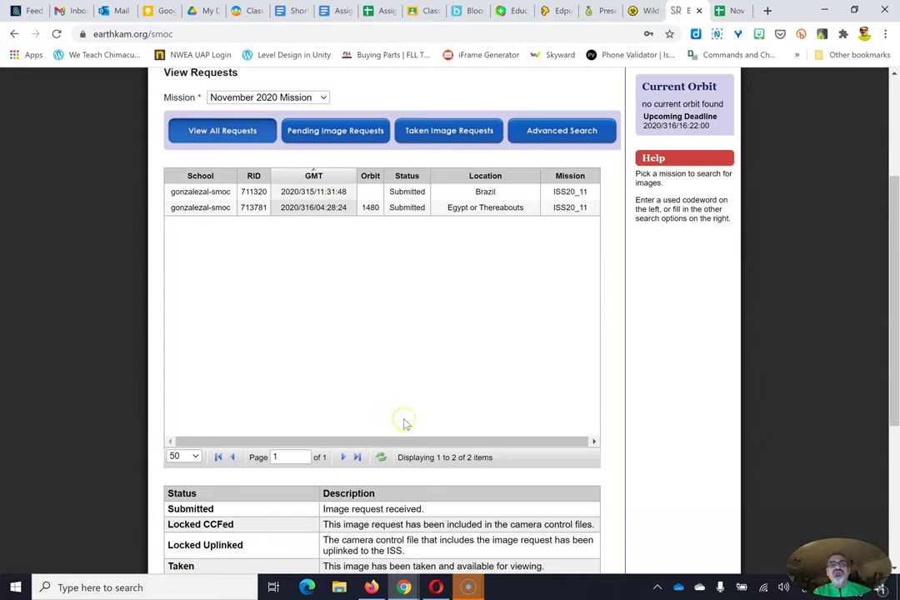